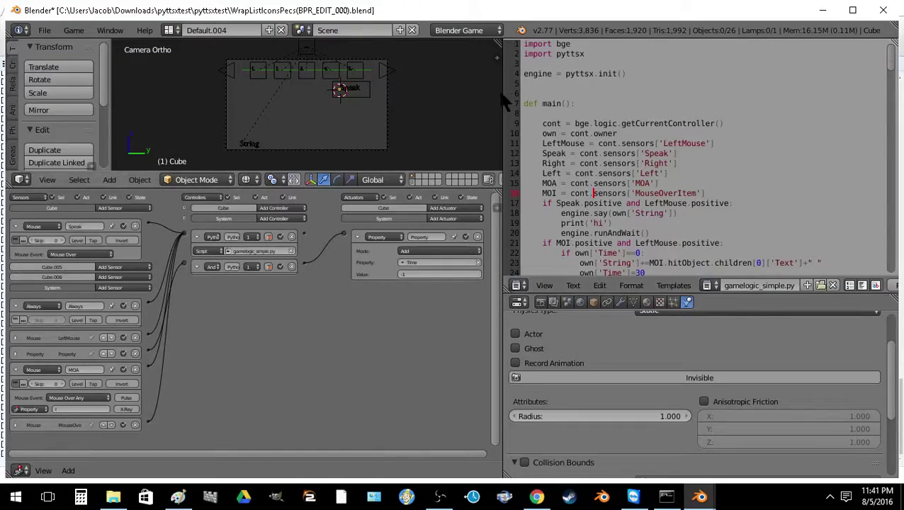
Expand the 3D view to fill the window and switch it to Material shading
{"action": "left_click_drag", "start_coordinate": [503, 104], "coordinate": [897, 104]}
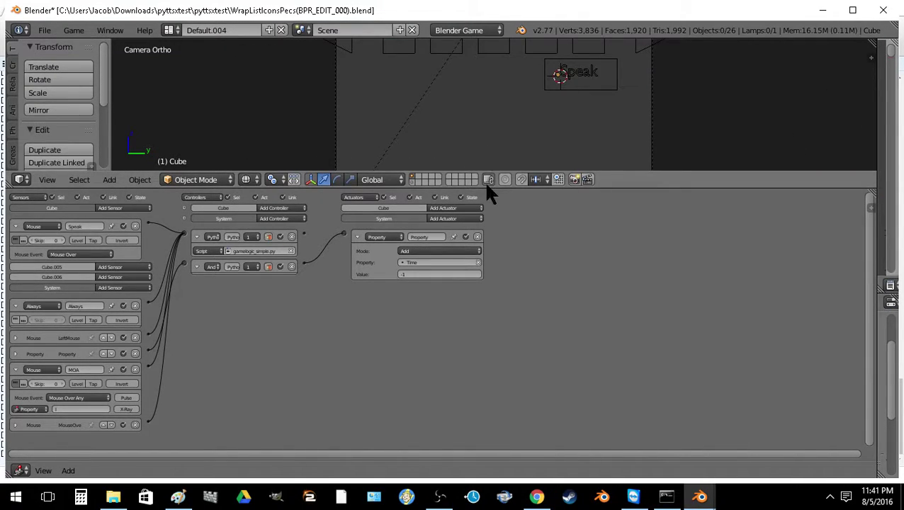
{"action": "left_click_drag", "start_coordinate": [484, 183], "coordinate": [454, 462]}
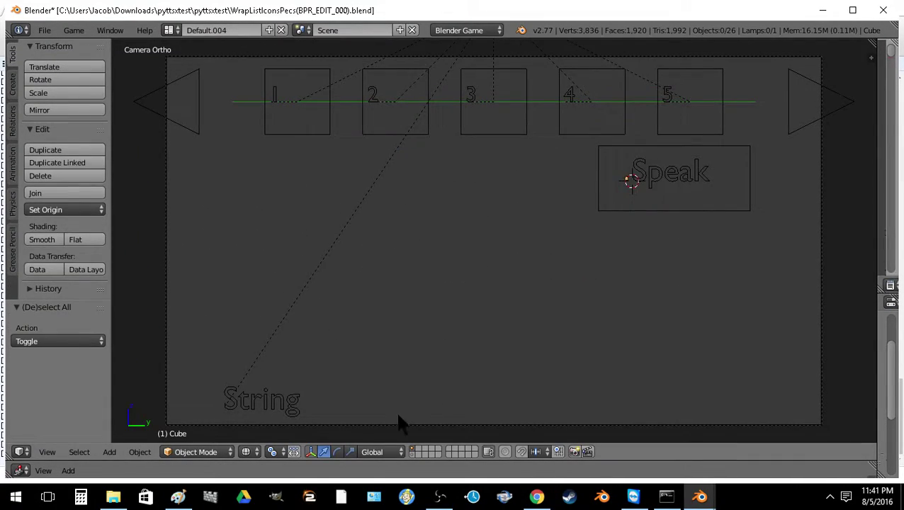
{"action": "left_click", "coordinate": [248, 452]}
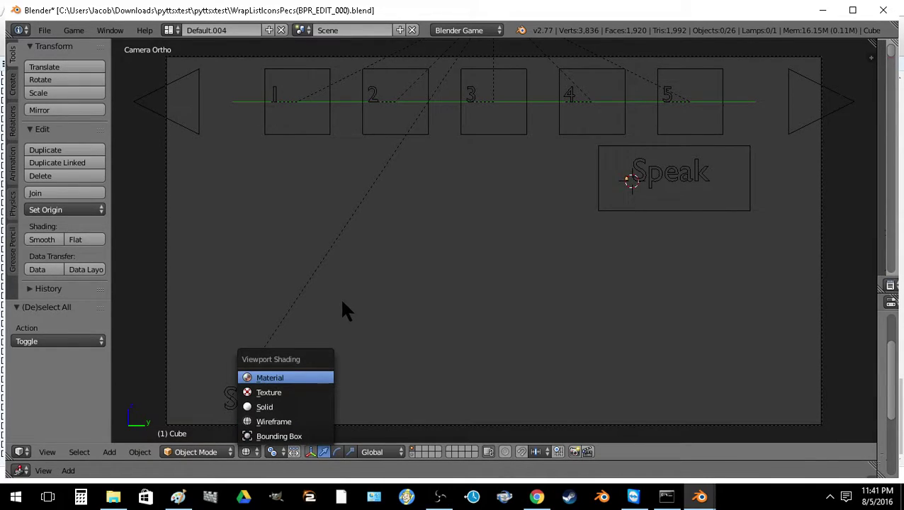
{"action": "key", "text": "Return"}
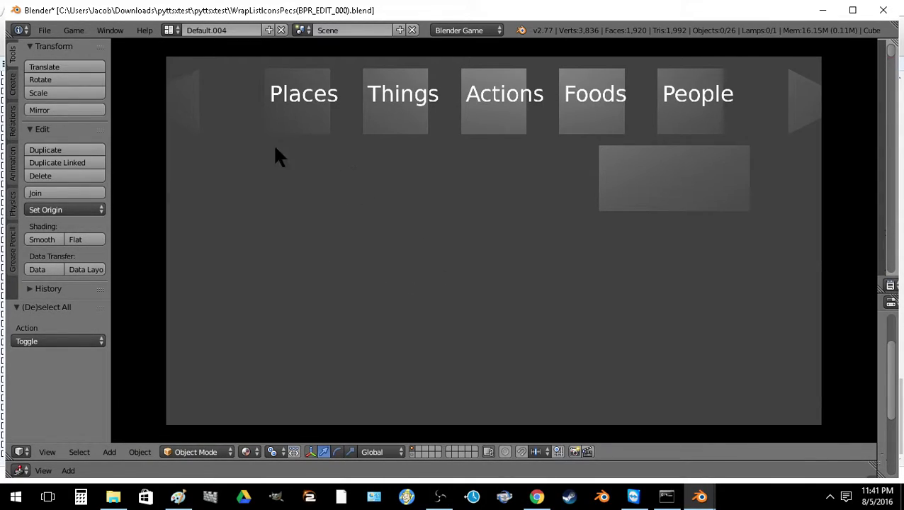
In the running game, scroll the category tiles and add Want from the Feelings words
{"action": "left_click", "coordinate": [192, 103]}
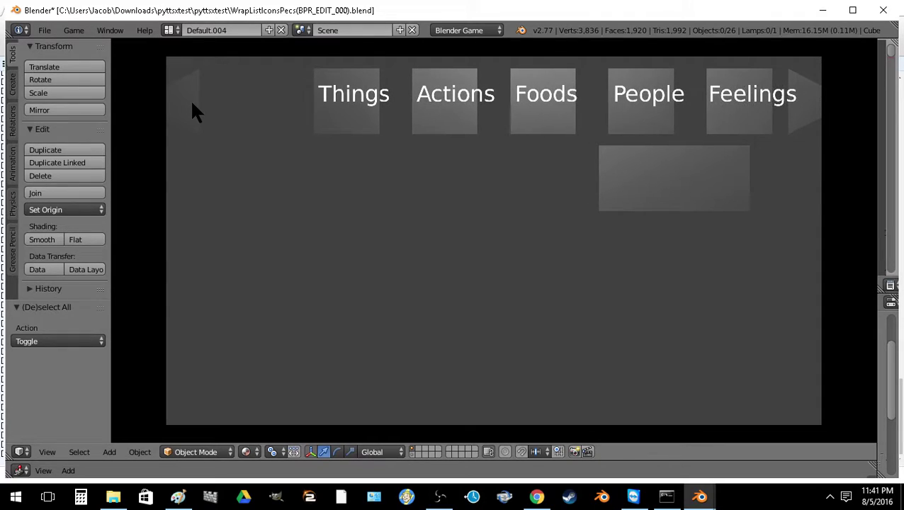
{"action": "left_click", "coordinate": [675, 85]}
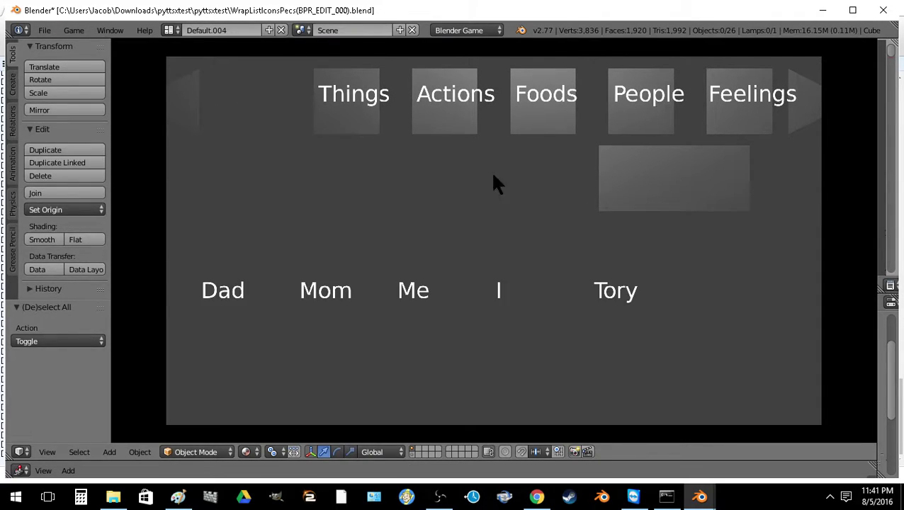
{"action": "left_click", "coordinate": [797, 95]}
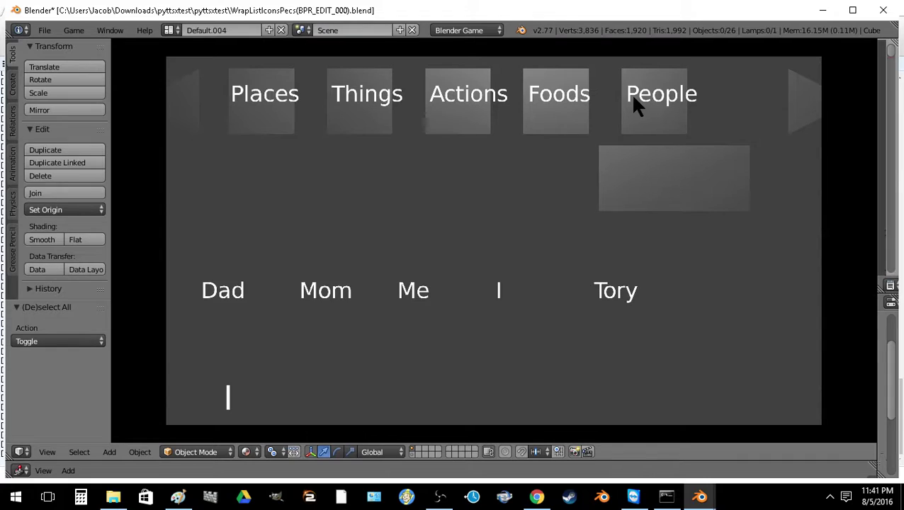
{"action": "left_click", "coordinate": [811, 101]}
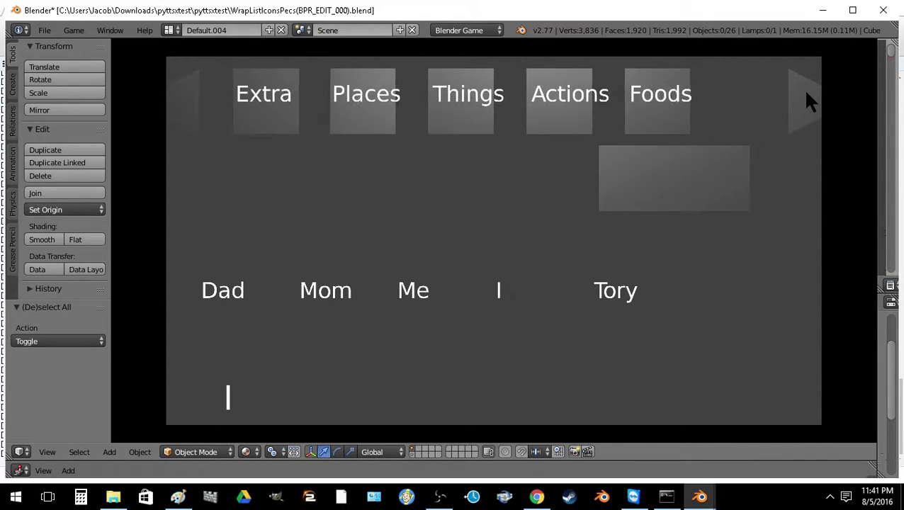
{"action": "left_click", "coordinate": [811, 101]}
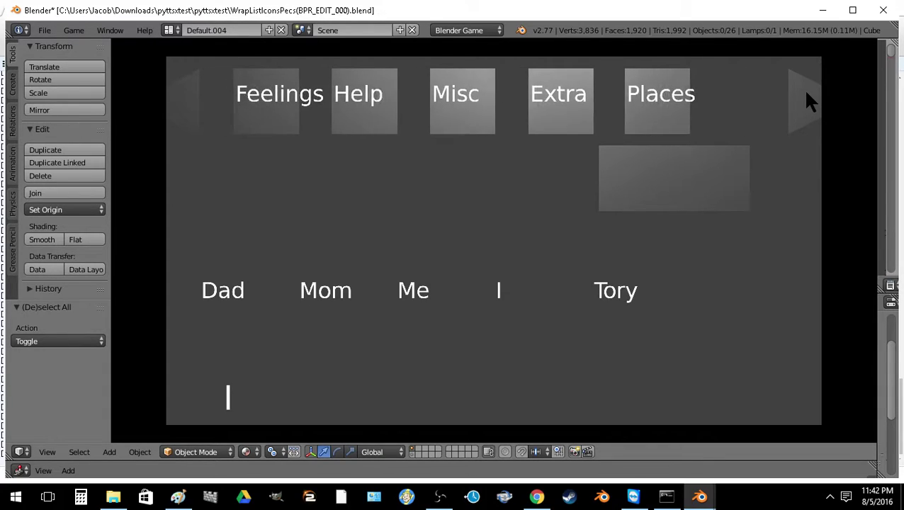
{"action": "left_click", "coordinate": [301, 100]}
{"action": "left_click", "coordinate": [227, 298]}
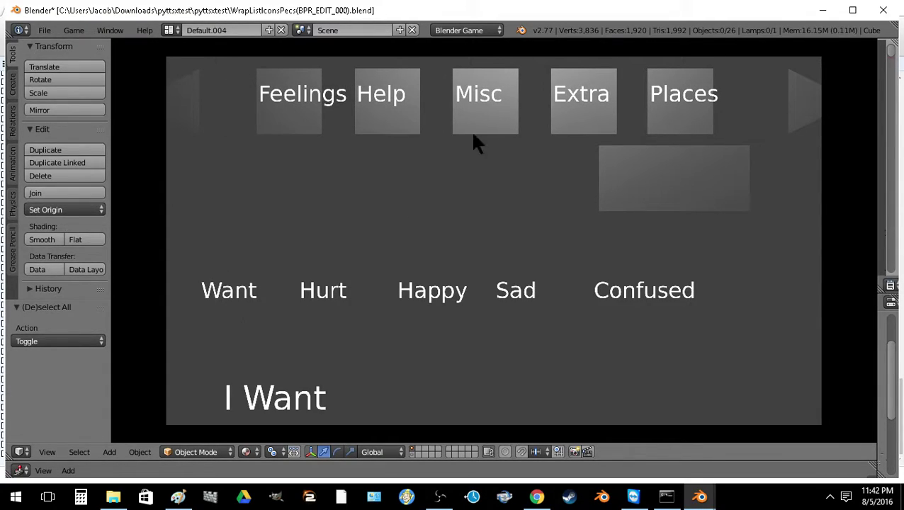
Add the words To, Go and To to the sentence from their categories
{"action": "left_click", "coordinate": [800, 104]}
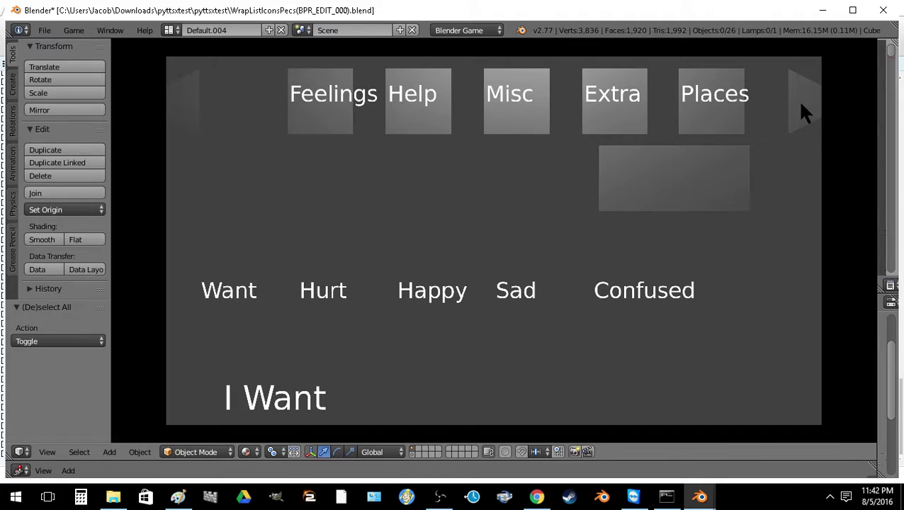
{"action": "left_click", "coordinate": [618, 108]}
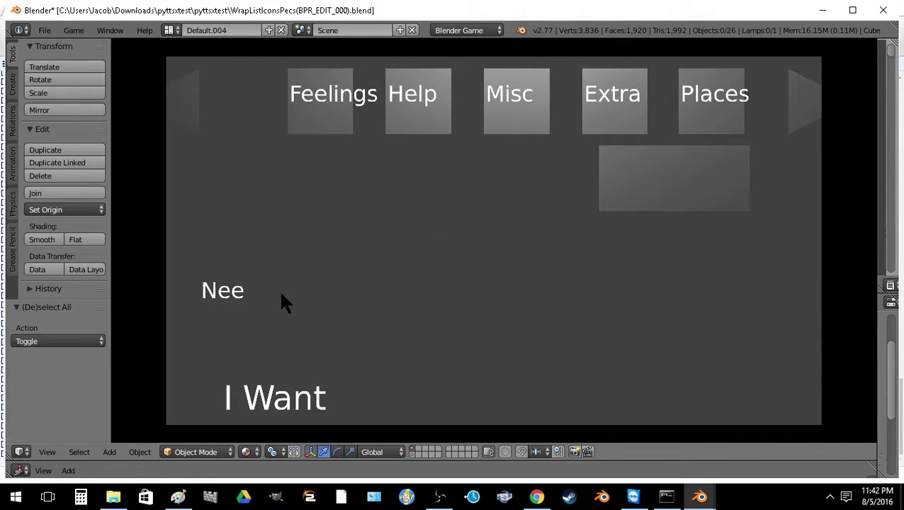
{"action": "left_click", "coordinate": [506, 107]}
{"action": "left_click", "coordinate": [225, 285]}
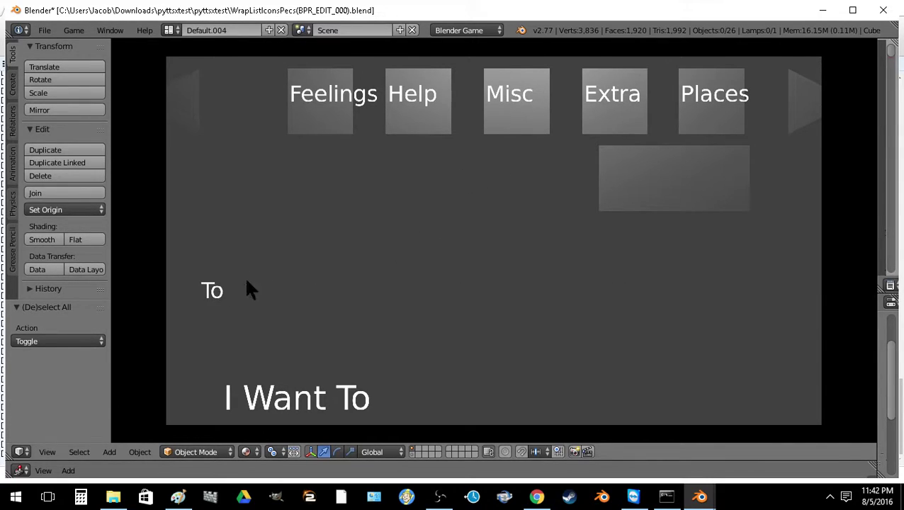
{"action": "left_click", "coordinate": [814, 103]}
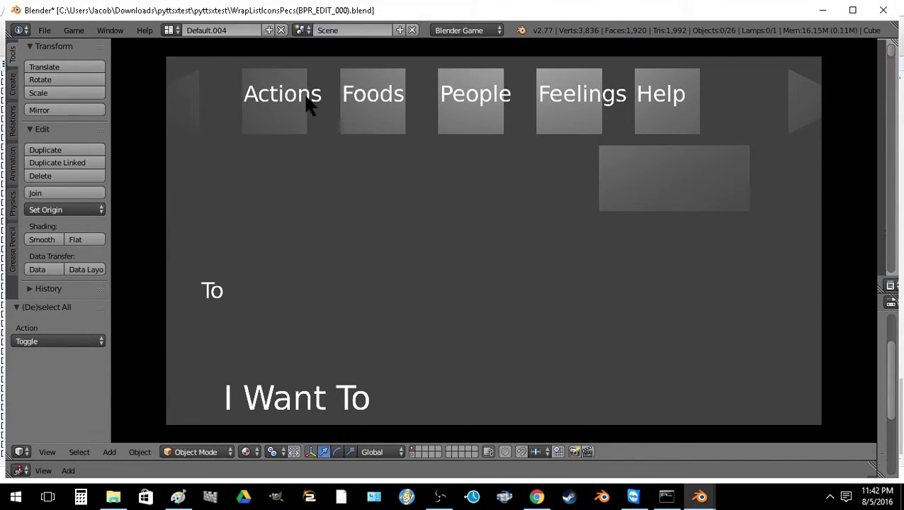
{"action": "left_click", "coordinate": [307, 105]}
{"action": "left_click", "coordinate": [218, 288]}
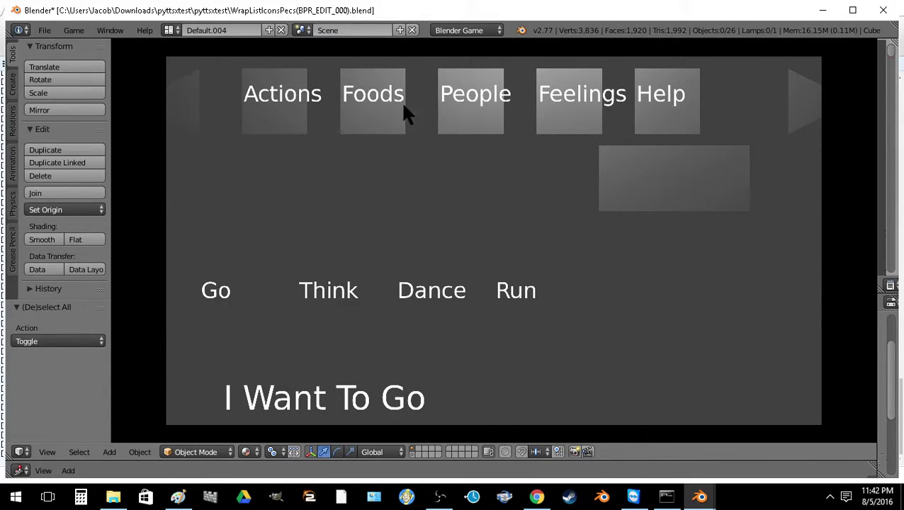
{"action": "left_click", "coordinate": [187, 99]}
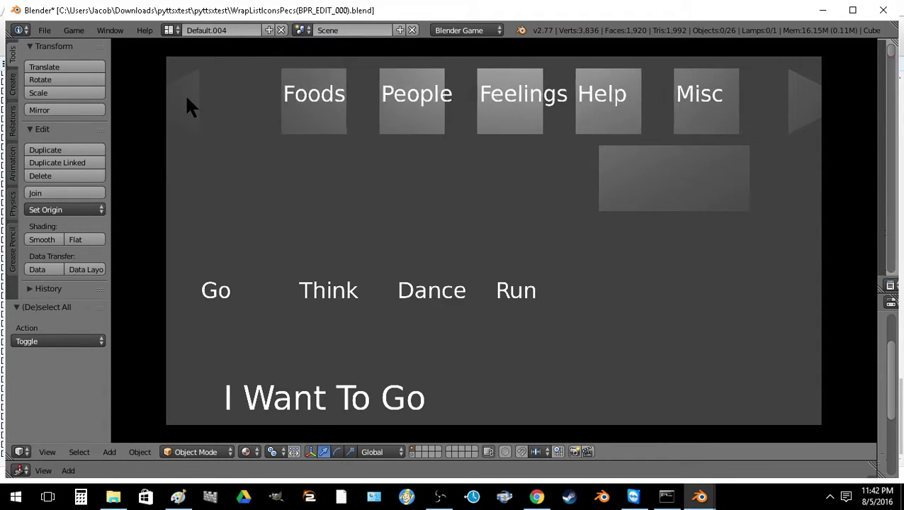
{"action": "left_click", "coordinate": [226, 288]}
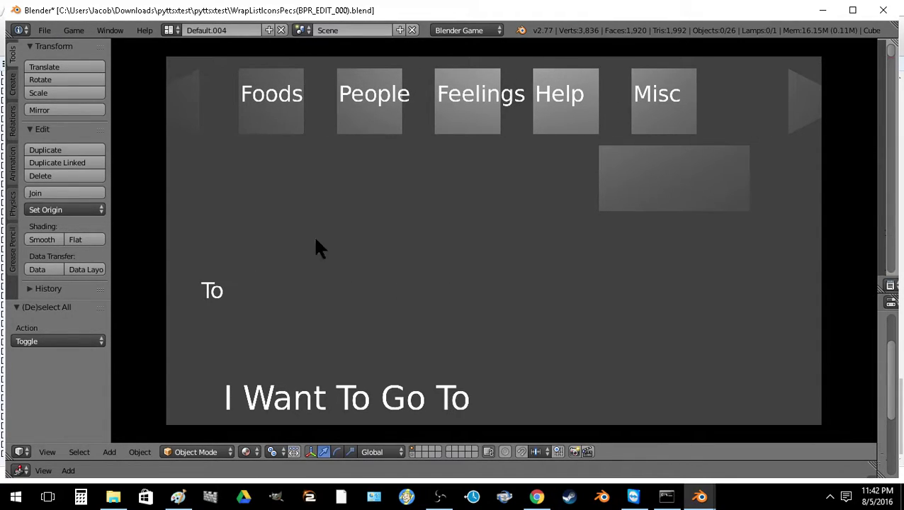
Scroll to the Places category, add Park, then quit the game
{"action": "left_click", "coordinate": [795, 96]}
{"action": "left_click", "coordinate": [797, 99]}
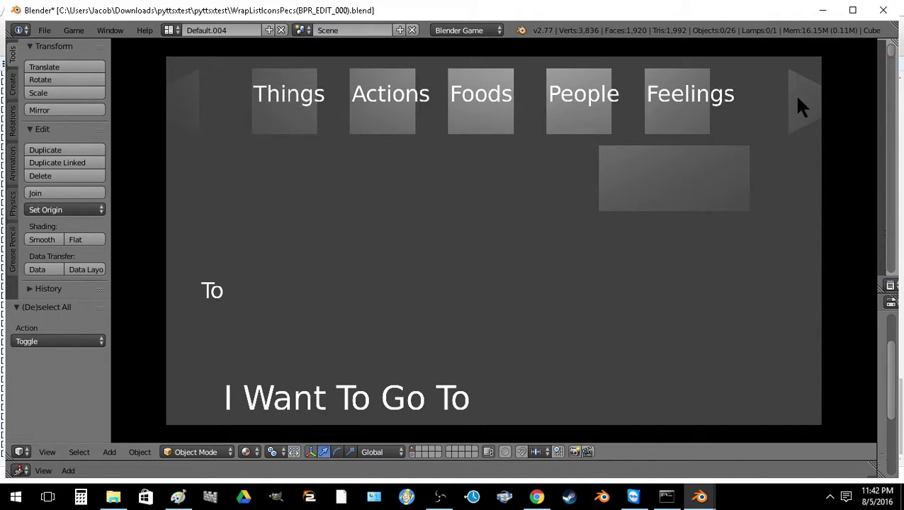
{"action": "left_click", "coordinate": [797, 98]}
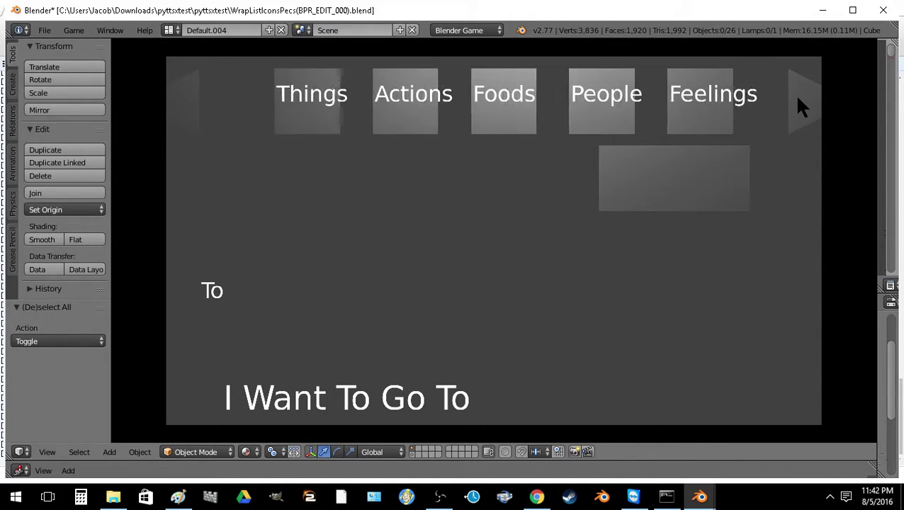
{"action": "left_click", "coordinate": [797, 99]}
{"action": "left_click", "coordinate": [363, 89]}
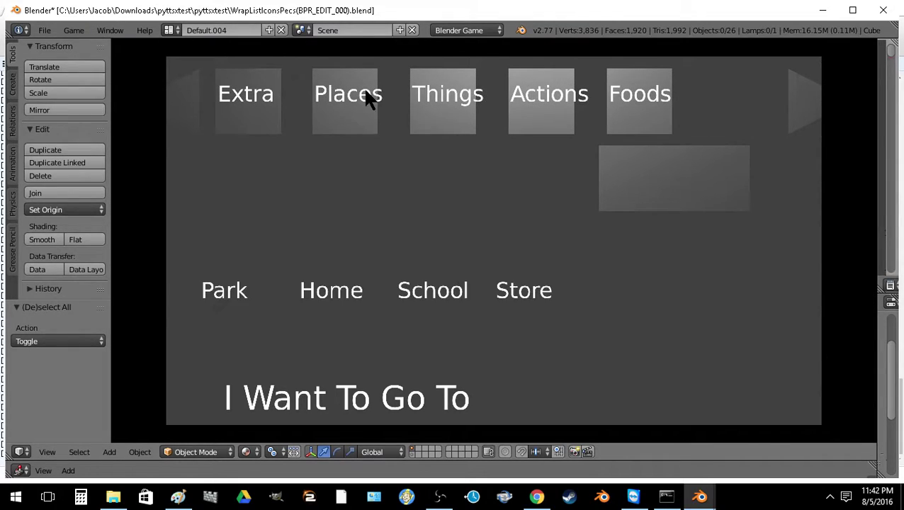
{"action": "left_click", "coordinate": [210, 301]}
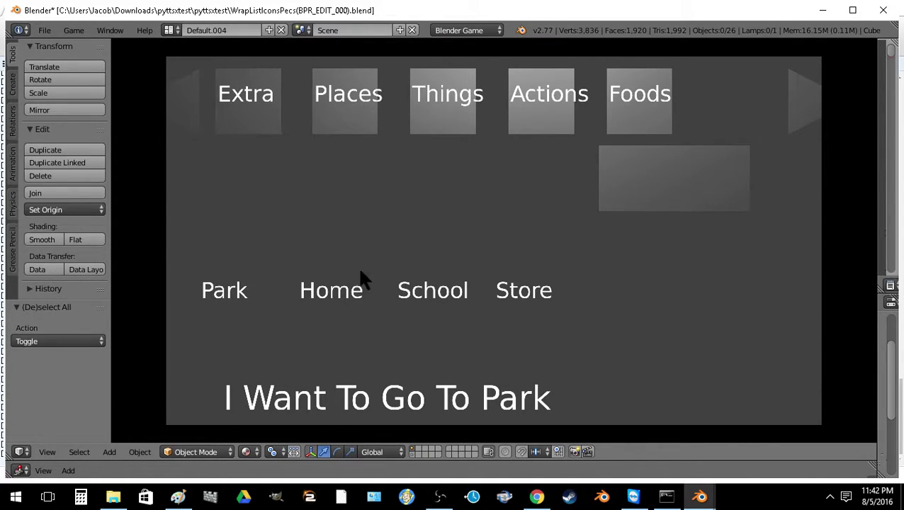
{"action": "key", "text": "Escape"}
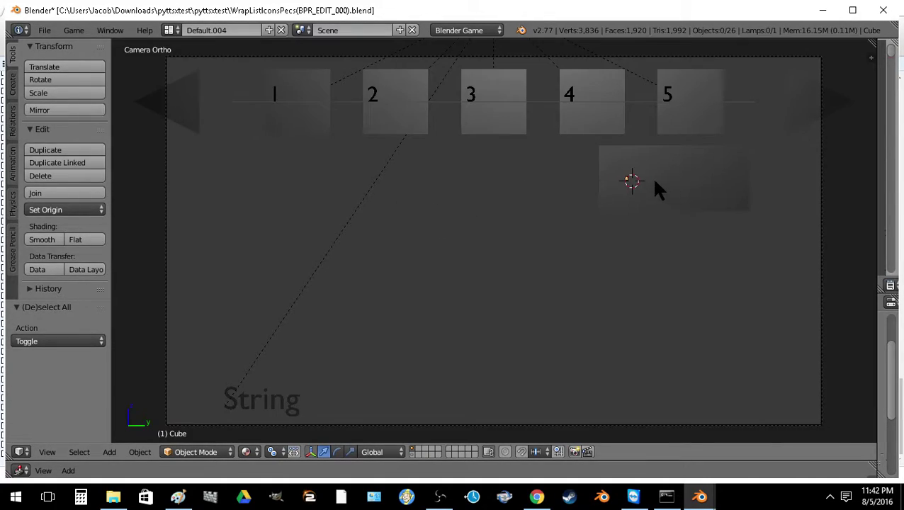
Duplicate the Speak box along Y and place the copy to its left
{"action": "right_click", "coordinate": [651, 180]}
{"action": "key", "text": "z"}
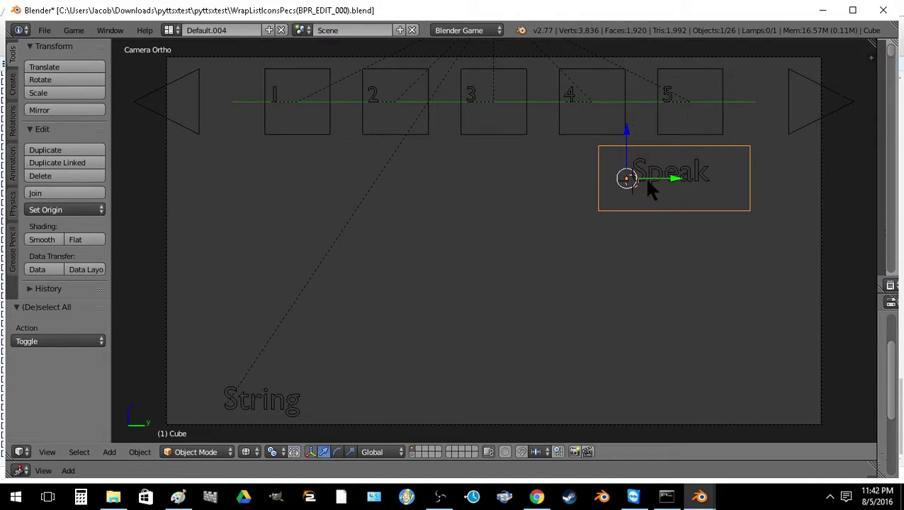
{"action": "key", "text": "shift+d"}
{"action": "key", "text": "y"}
{"action": "left_click", "coordinate": [344, 188]}
Select the new blank box, enlarge the logic bricks and rename its Mouse sensor to Speak2
{"action": "key", "text": "a"}
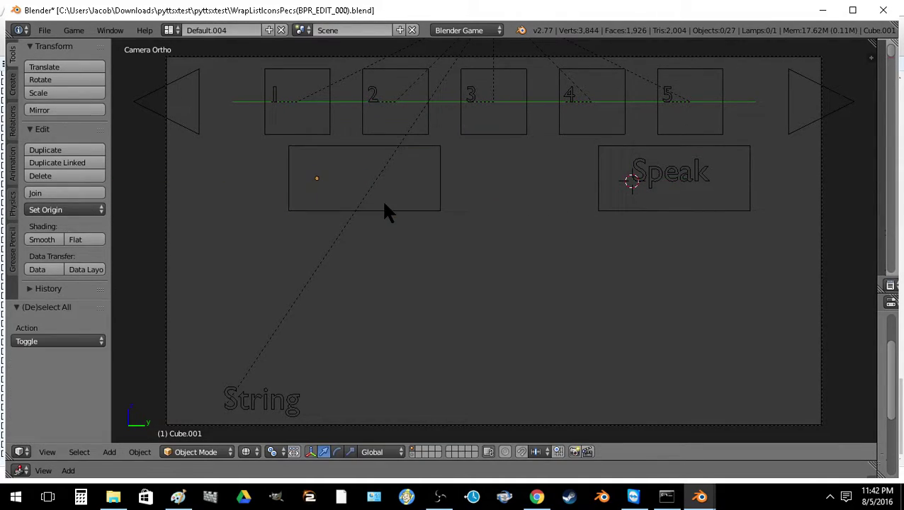
{"action": "right_click", "coordinate": [381, 200]}
{"action": "left_click_drag", "start_coordinate": [377, 460], "coordinate": [366, 255]}
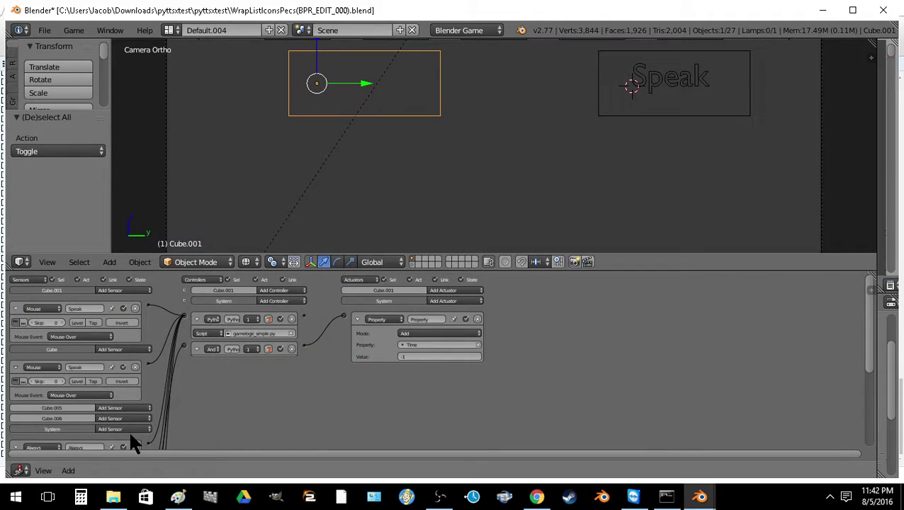
{"action": "middle_click_drag", "start_coordinate": [133, 439], "coordinate": [200, 379]}
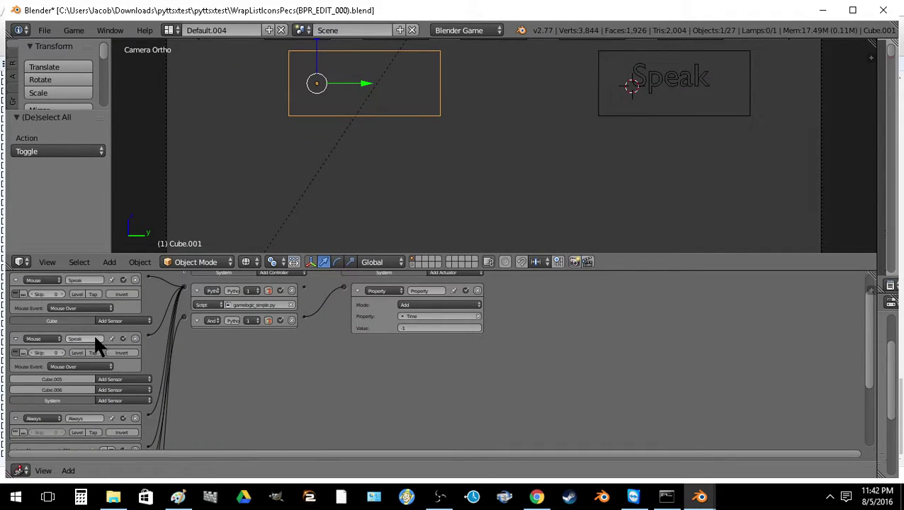
{"action": "type", "text": "2"}
{"action": "key", "text": "Return"}
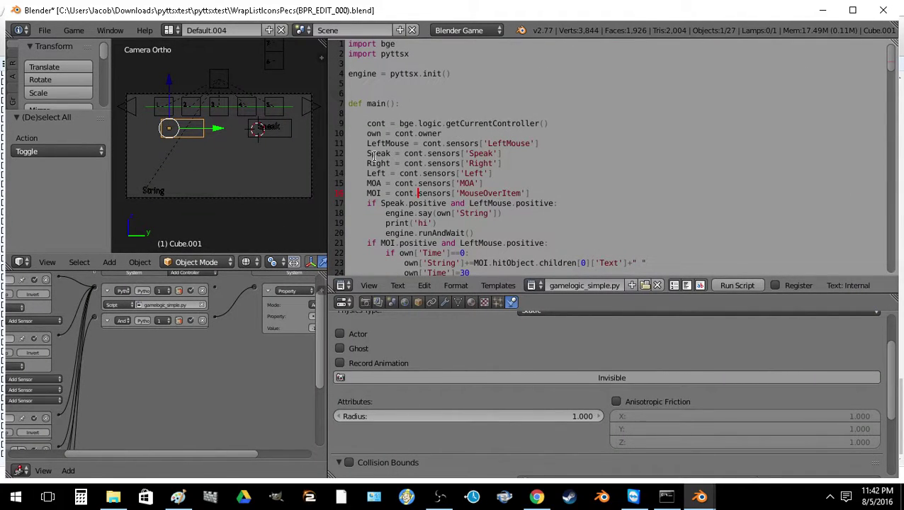
Add a script line Clear = cont.sensors['Speak2'] below the Speak sensor line
{"action": "left_click_drag", "start_coordinate": [366, 154], "coordinate": [519, 157]}
{"action": "key", "text": "ctrl+c"}
{"action": "left_click", "coordinate": [518, 156]}
{"action": "key", "text": "Return"}
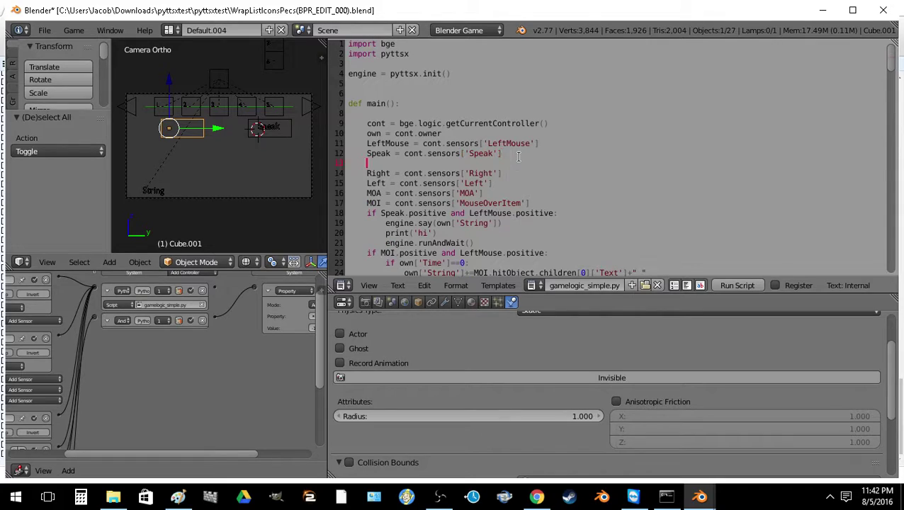
{"action": "key", "text": "ctrl+v"}
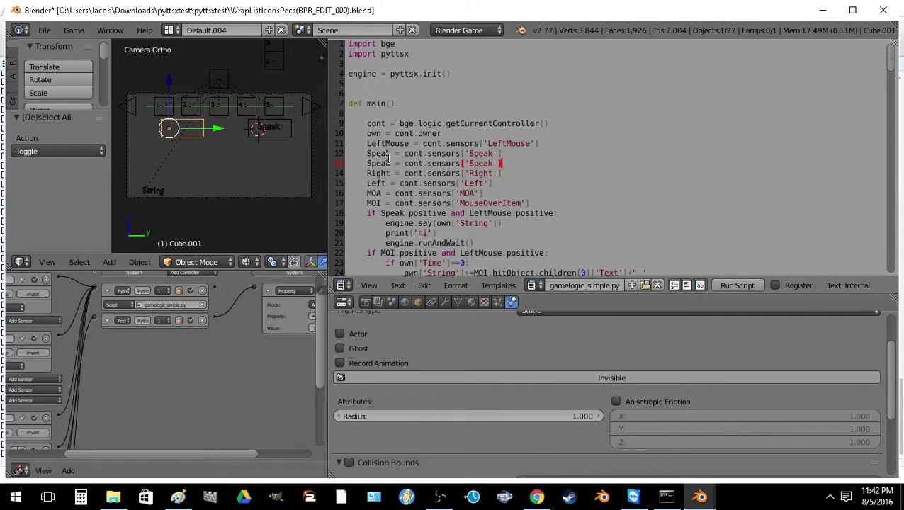
{"action": "left_click", "coordinate": [390, 163]}
{"action": "type", "text": "2"}
{"action": "left_click_drag", "start_coordinate": [387, 163], "coordinate": [366, 163]}
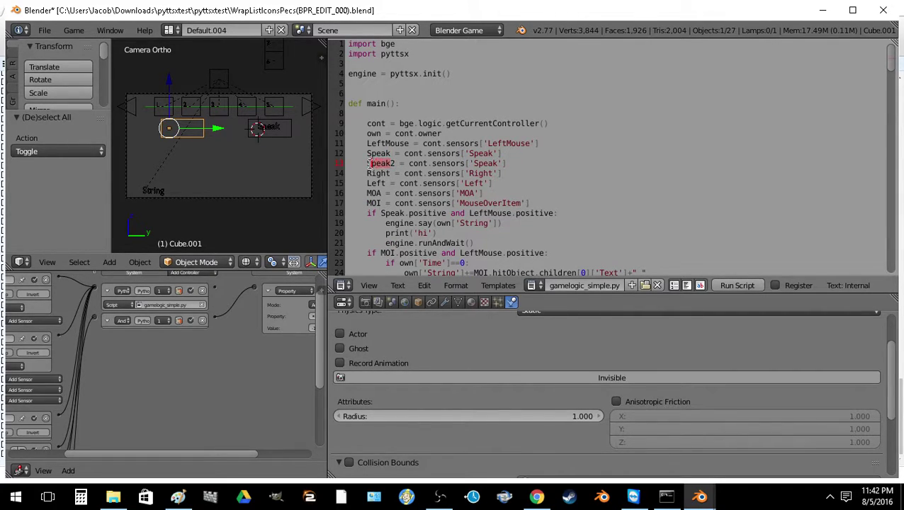
{"action": "type", "text": "Clear"}
{"action": "key", "text": "Delete"}
{"action": "left_click", "coordinate": [492, 163]}
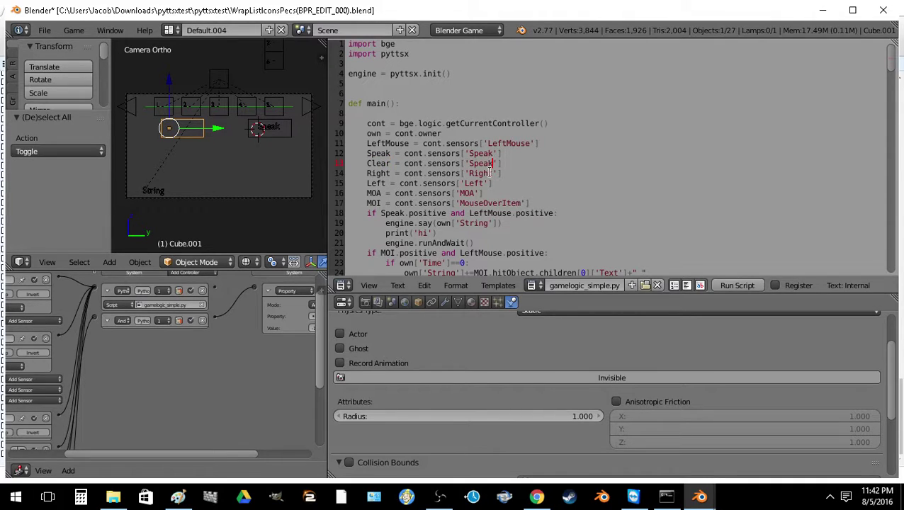
{"action": "type", "text": "2"}
Add an if Clear block that sets own['String'] to an empty string
{"action": "scroll", "coordinate": [507, 172], "scroll_direction": "down", "scroll_amount": 1}
{"action": "left_click", "coordinate": [564, 171]}
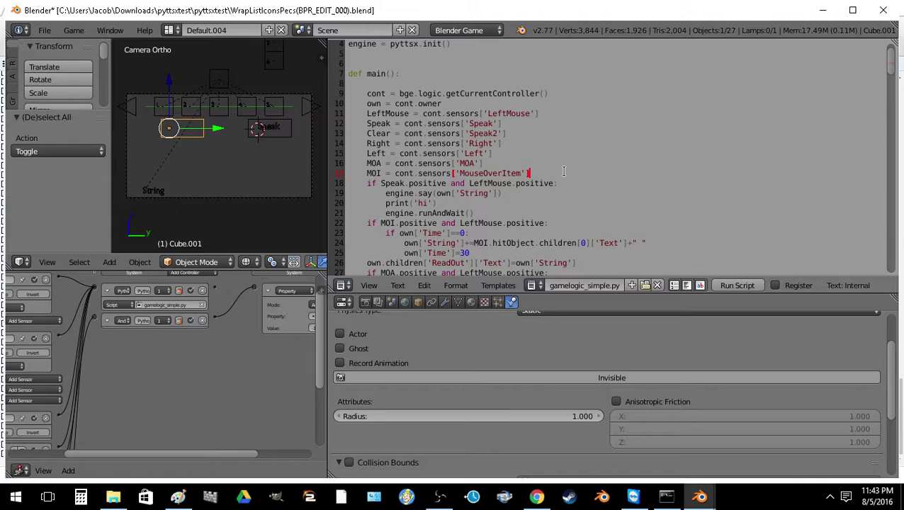
{"action": "type", "text": "\\"}
{"action": "key", "text": "Return"}
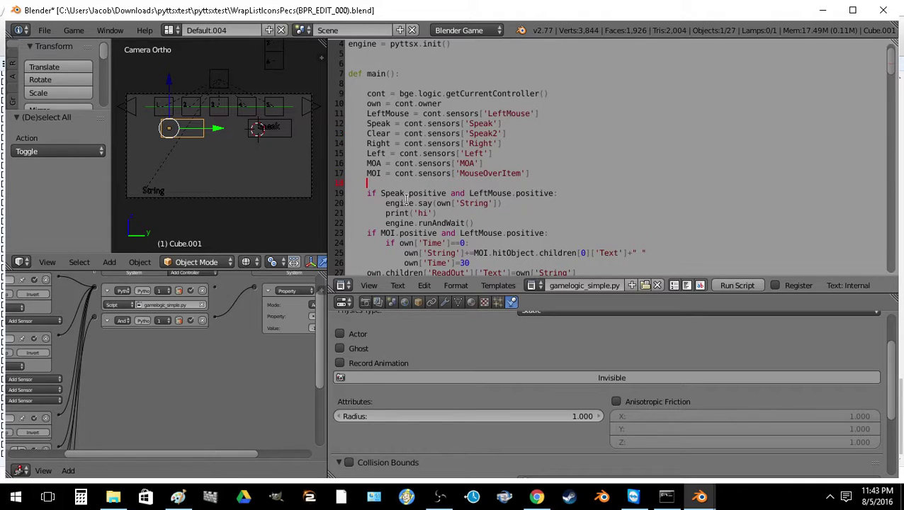
{"action": "left_click_drag", "start_coordinate": [365, 194], "coordinate": [571, 194]}
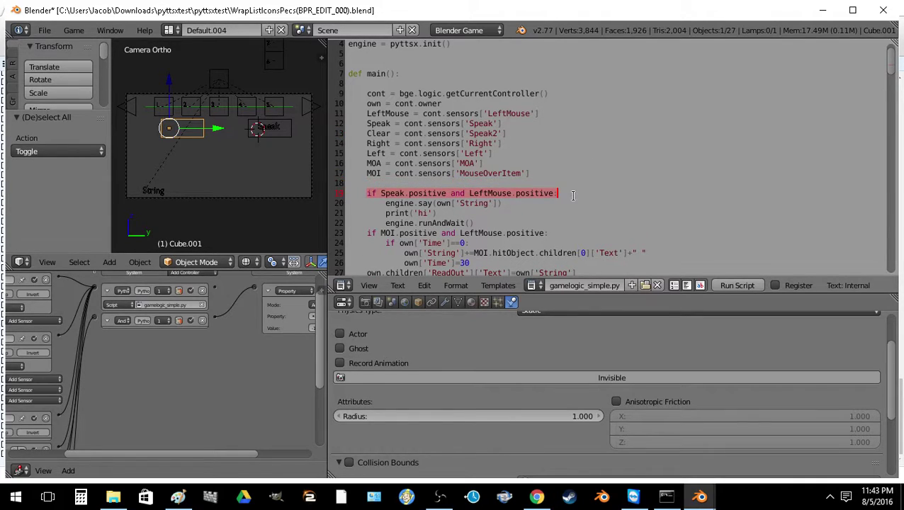
{"action": "key", "text": "ctrl+c"}
{"action": "left_click", "coordinate": [539, 183]}
{"action": "key", "text": "ctrl+v"}
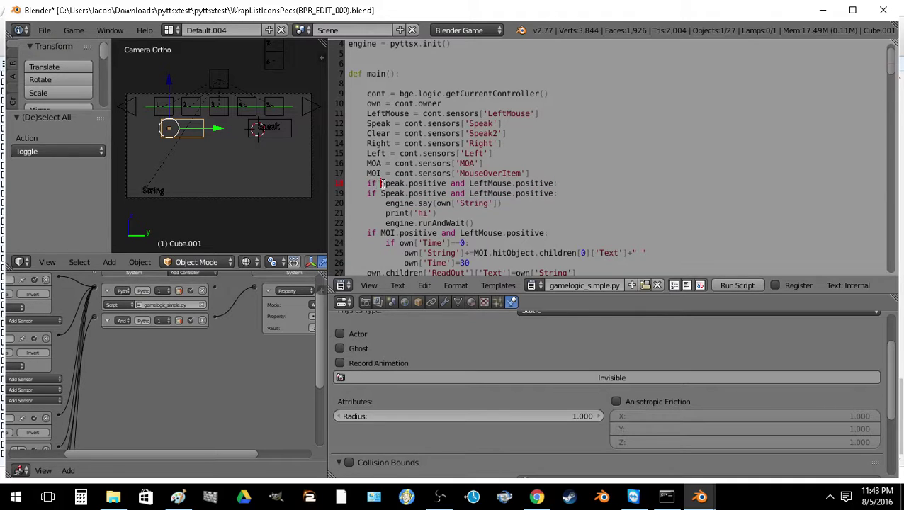
{"action": "left_click_drag", "start_coordinate": [380, 183], "coordinate": [405, 182]}
{"action": "type", "text": "Clear"}
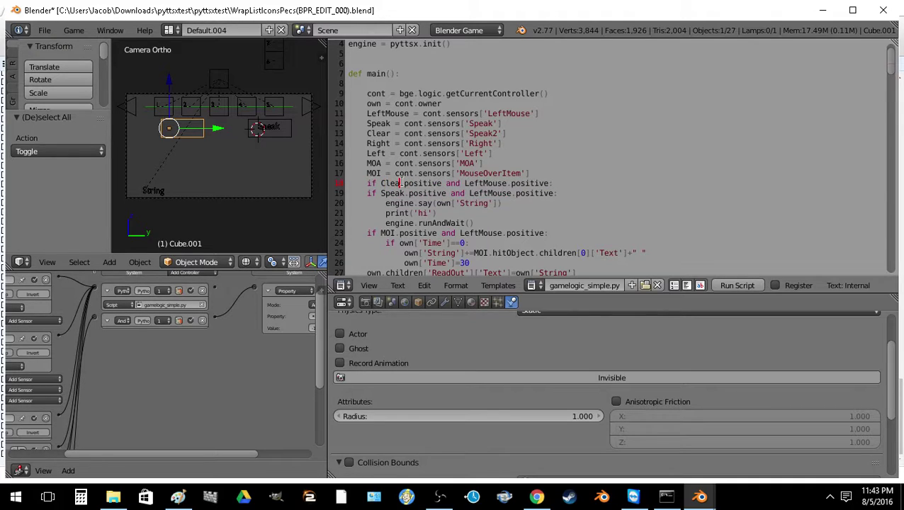
{"action": "left_click", "coordinate": [565, 184]}
{"action": "key", "text": "Return"}
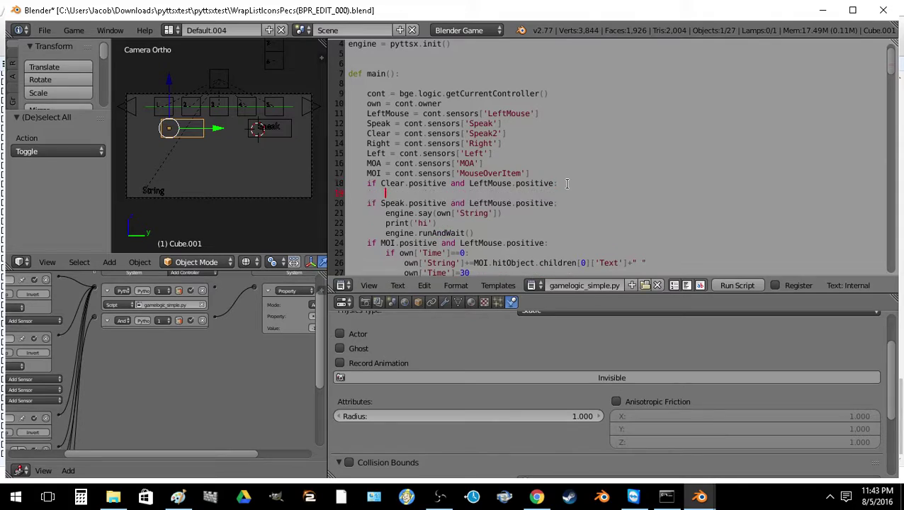
{"action": "type", "text": "own['Stri"}
{"action": "type", "text": "ng']=\"\""}
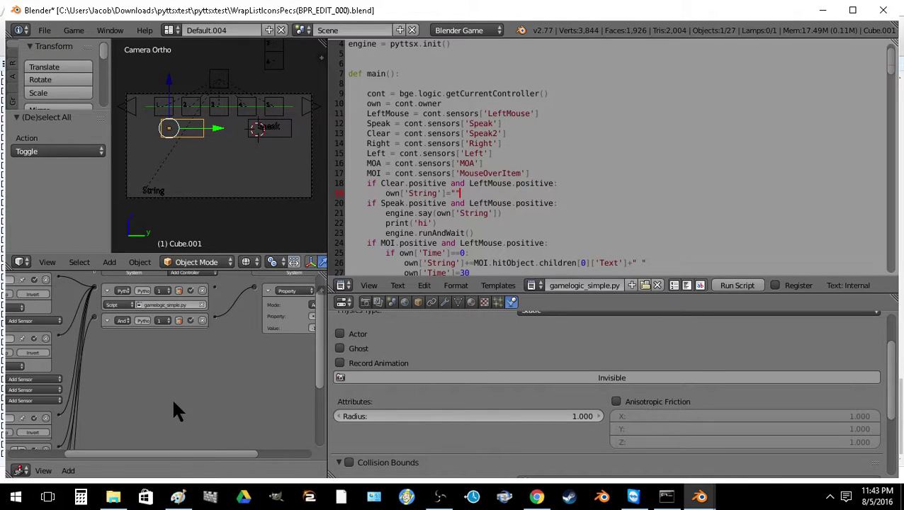
Maximize the 3D view again and switch it to Textured shading
{"action": "left_click_drag", "start_coordinate": [161, 452], "coordinate": [50, 452]}
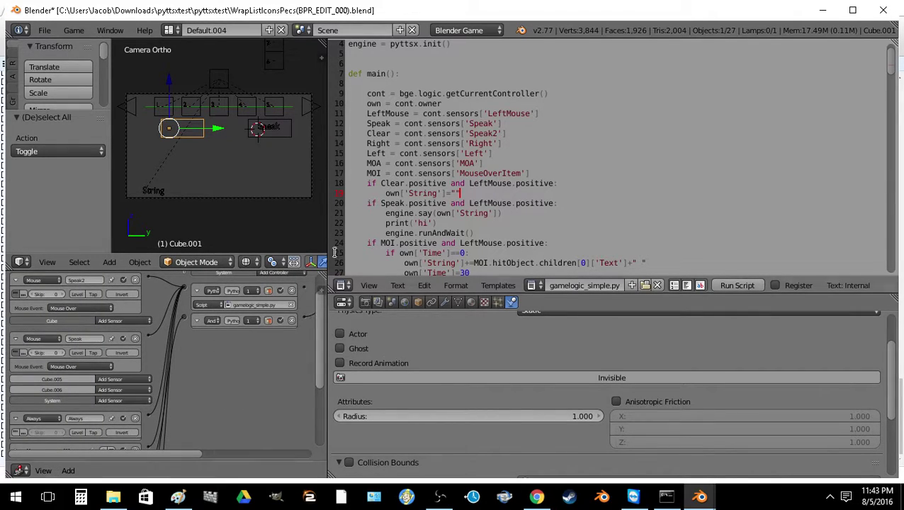
{"action": "left_click_drag", "start_coordinate": [327, 216], "coordinate": [893, 216]}
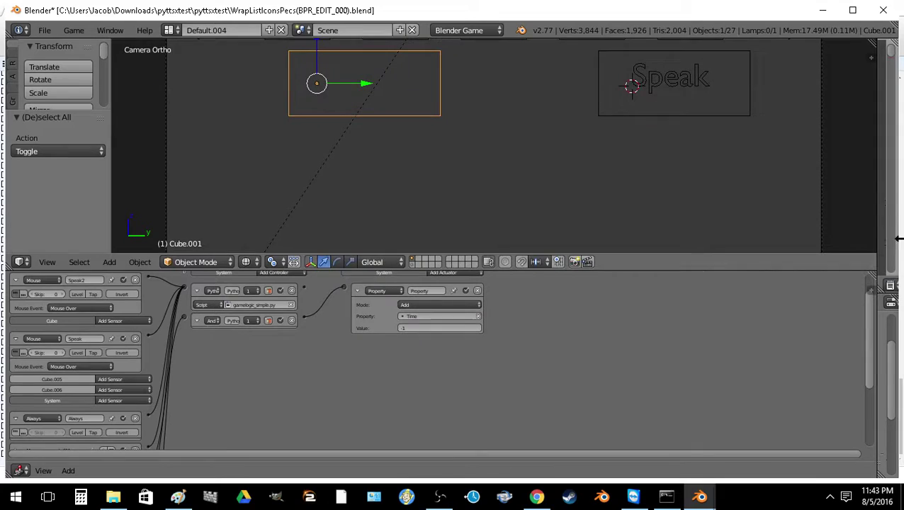
{"action": "left_click_drag", "start_coordinate": [514, 271], "coordinate": [514, 459]}
{"action": "scroll", "coordinate": [457, 191], "scroll_direction": "up", "scroll_amount": 2}
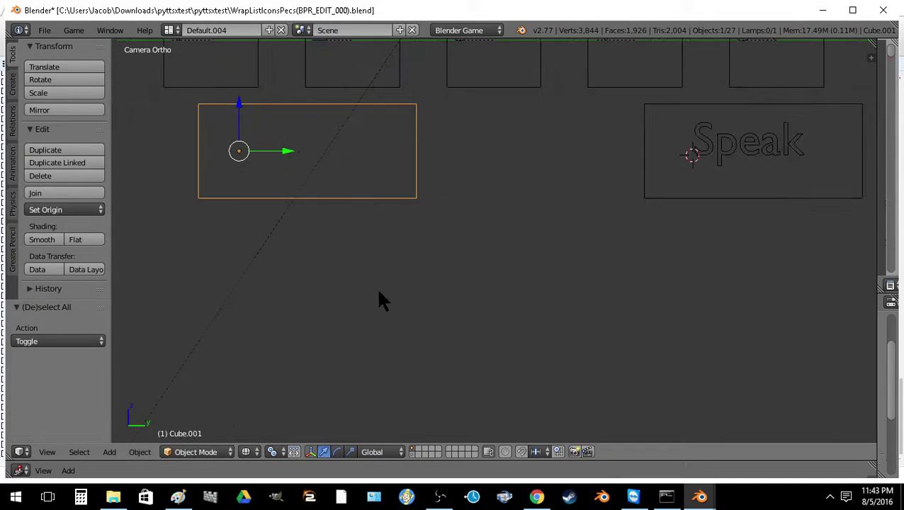
{"action": "left_click", "coordinate": [245, 452]}
{"action": "left_click", "coordinate": [272, 390]}
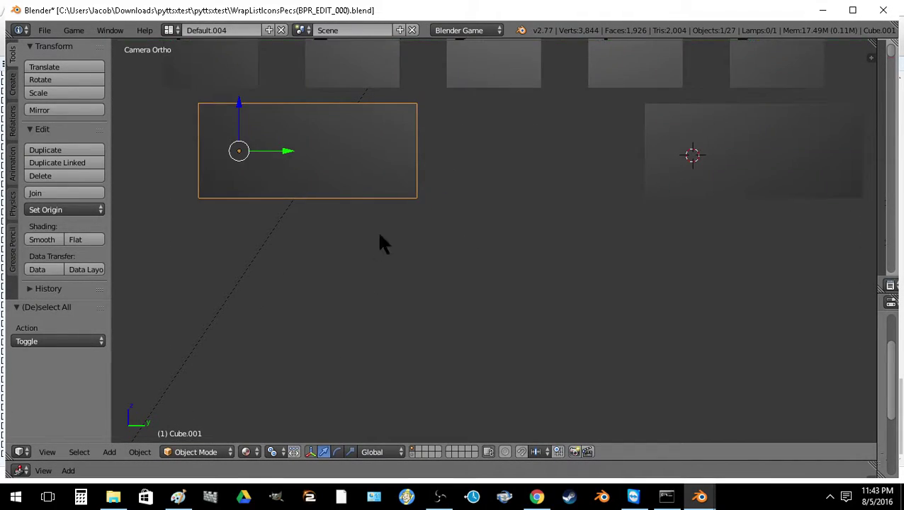
{"action": "scroll", "coordinate": [383, 273], "scroll_direction": "down", "scroll_amount": 2}
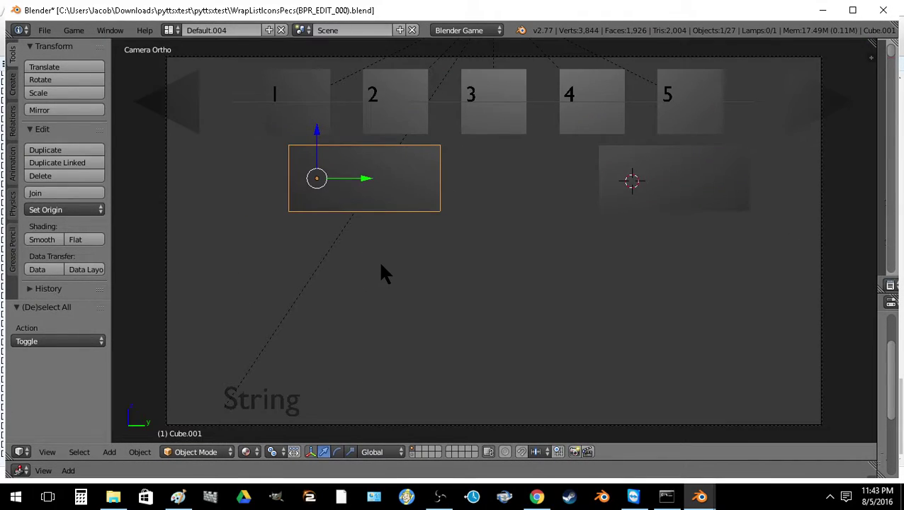
Run the game, add Park from the Places category, then stop the game
{"action": "key", "text": "p"}
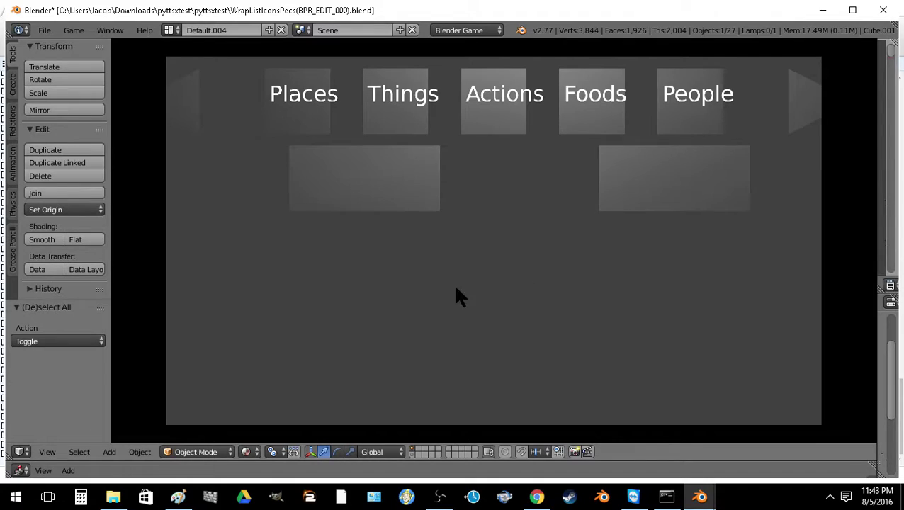
{"action": "left_click", "coordinate": [286, 117]}
{"action": "left_click", "coordinate": [241, 294]}
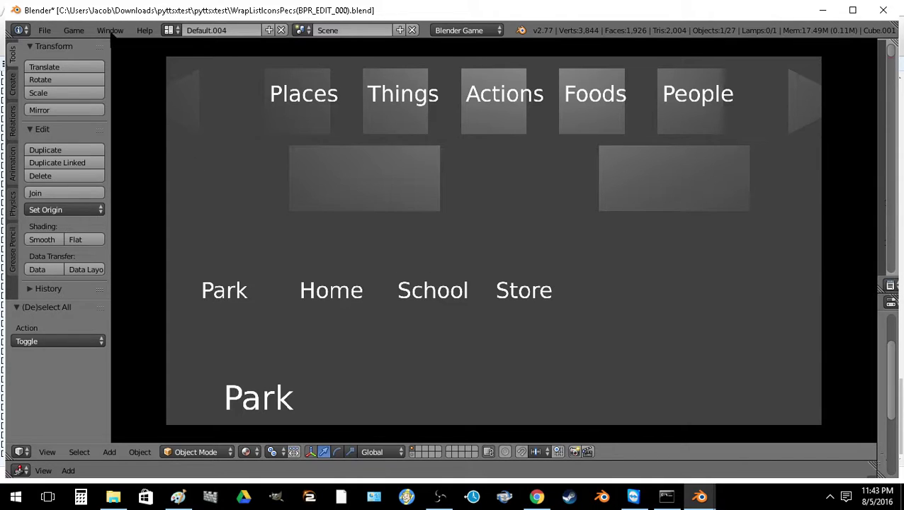
{"action": "key", "text": "Escape"}
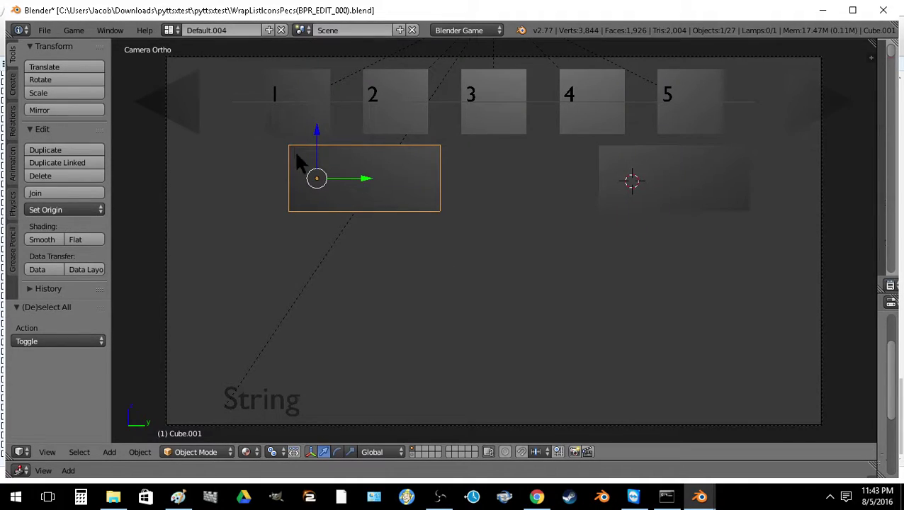
Toggle the system console from the Window menu
{"action": "left_click", "coordinate": [119, 30]}
{"action": "left_click", "coordinate": [142, 110]}
{"action": "left_click", "coordinate": [114, 29]}
{"action": "left_click", "coordinate": [142, 110]}
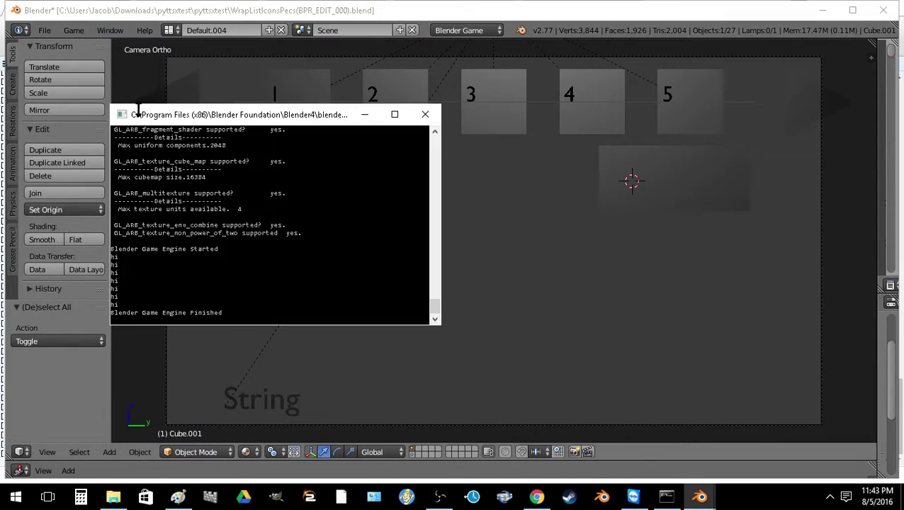
Select the left rectangle button and widen the Text Editor showing gamelogic_simple.py
{"action": "left_click", "coordinate": [579, 288]}
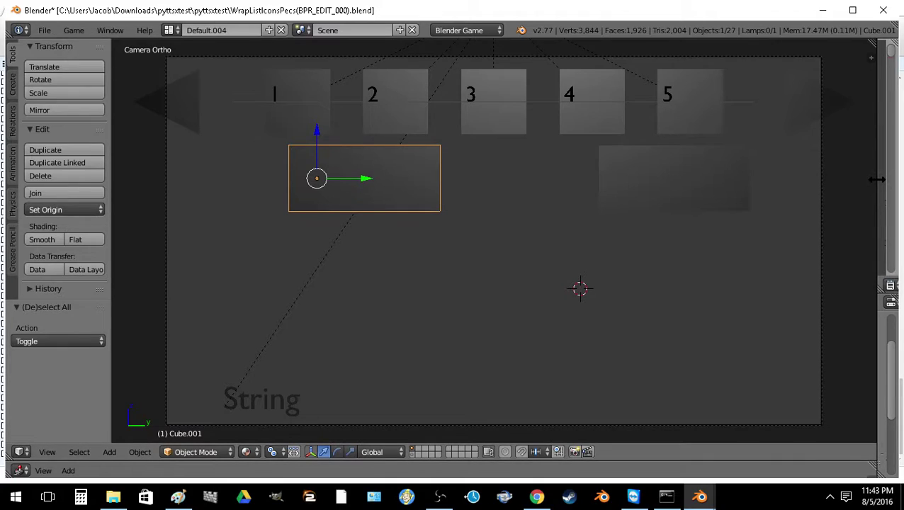
{"action": "left_click_drag", "start_coordinate": [882, 189], "coordinate": [461, 190]}
{"action": "scroll", "coordinate": [527, 198], "scroll_direction": "down", "scroll_amount": 1}
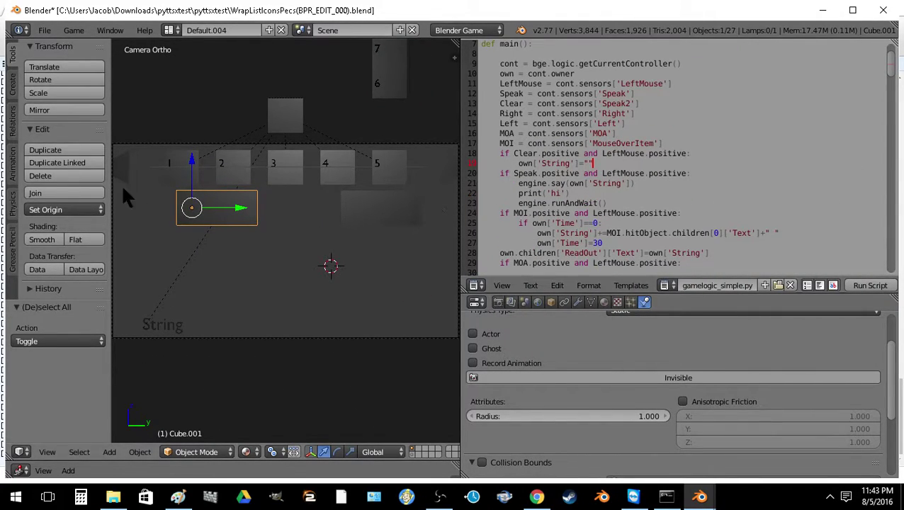
Add print('Clear') after the string reset and select the String text object
{"action": "key", "text": "Return"}
{"action": "type", "text": "p"}
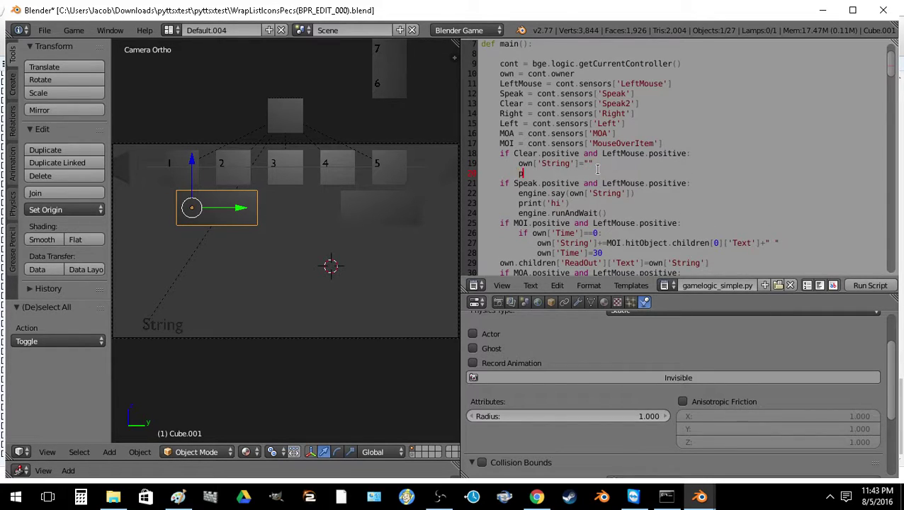
{"action": "type", "text": "rint("}
{"action": "type", "text": "'Clke"}
{"action": "type", "text": "ear')"}
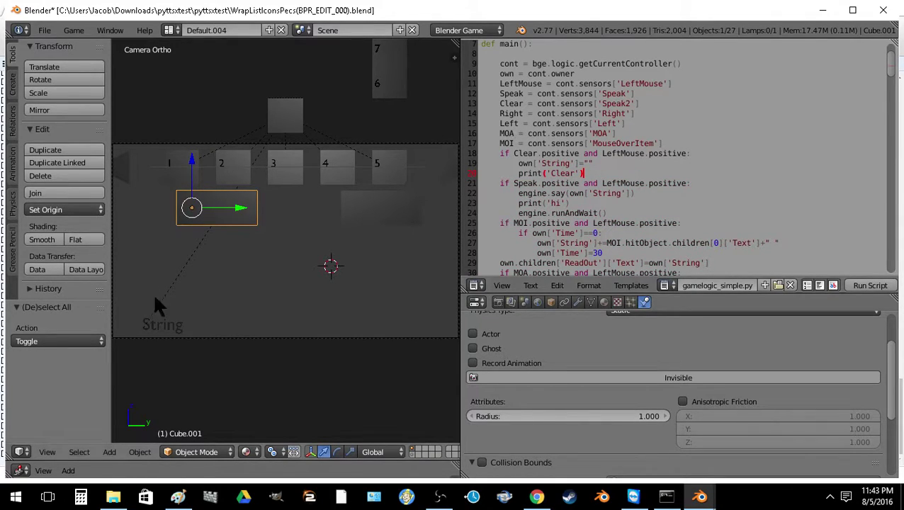
{"action": "right_click", "coordinate": [172, 322]}
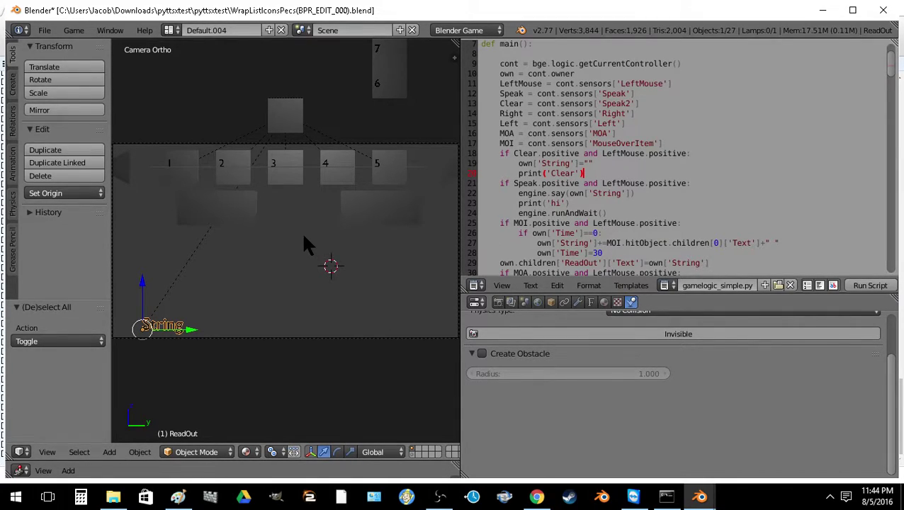
Stop the game, show the system console via Window menu, and return to Blender
{"action": "key", "text": "p"}
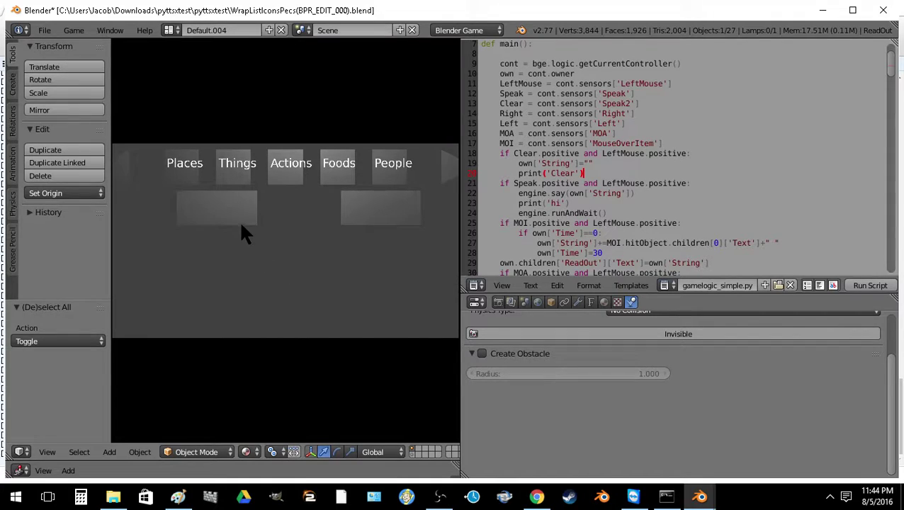
{"action": "key", "text": "Escape"}
{"action": "left_click", "coordinate": [110, 30]}
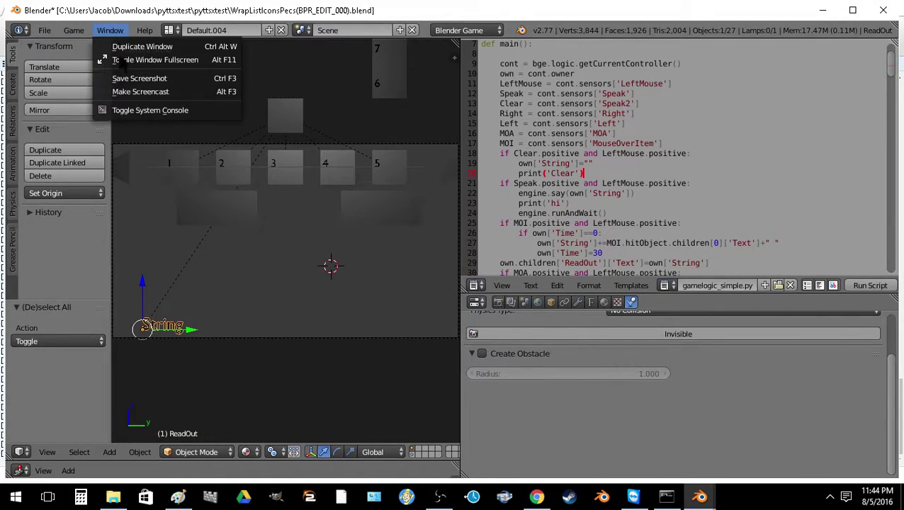
{"action": "left_click", "coordinate": [110, 30]}
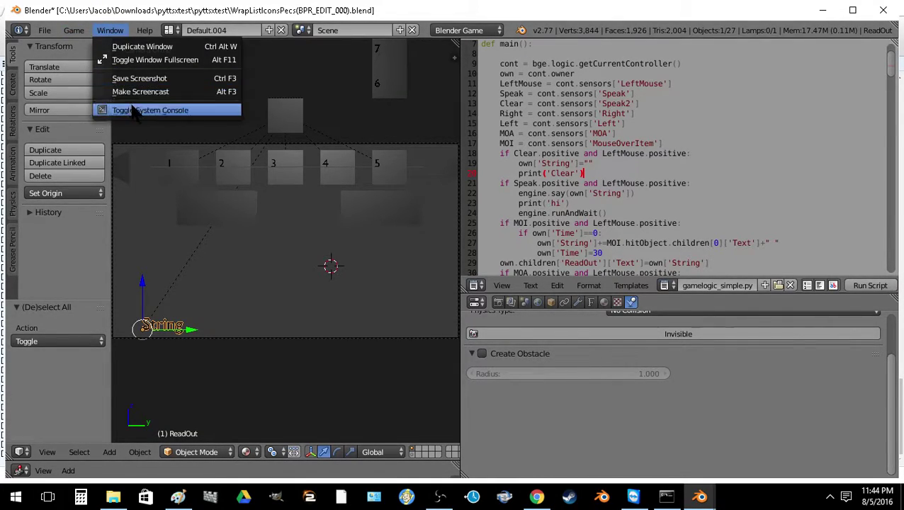
{"action": "left_click", "coordinate": [135, 111]}
{"action": "left_click", "coordinate": [222, 14]}
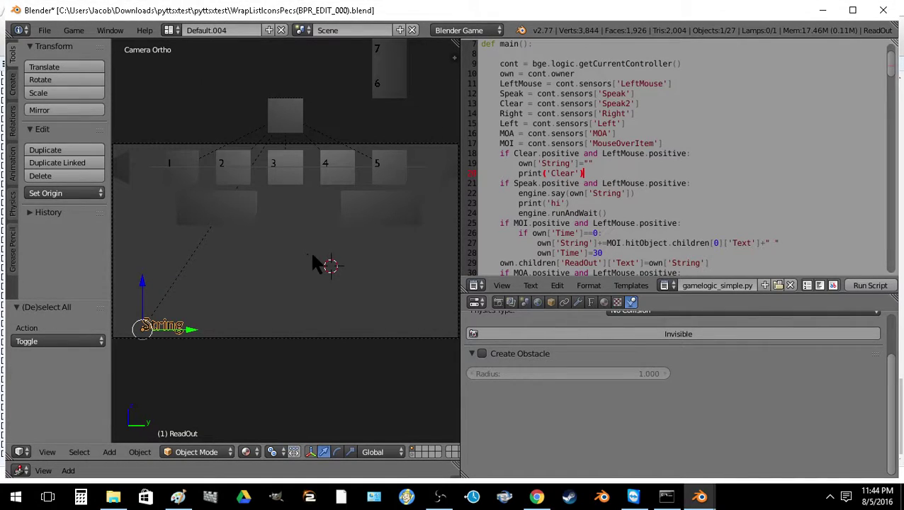
Start the game and test adding Park, then clearing the readout with the Clear button
{"action": "key", "text": "p"}
{"action": "left_click", "coordinate": [188, 163]}
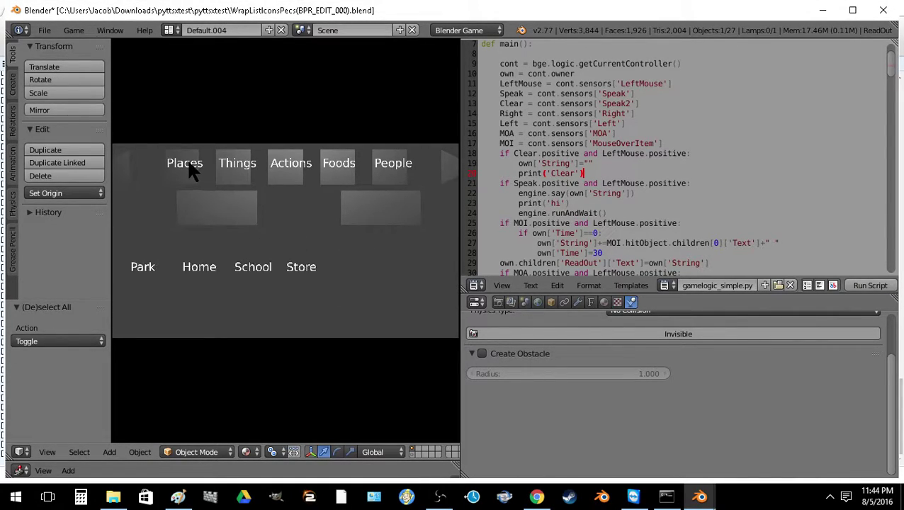
{"action": "left_click", "coordinate": [143, 267]}
{"action": "left_click", "coordinate": [237, 211]}
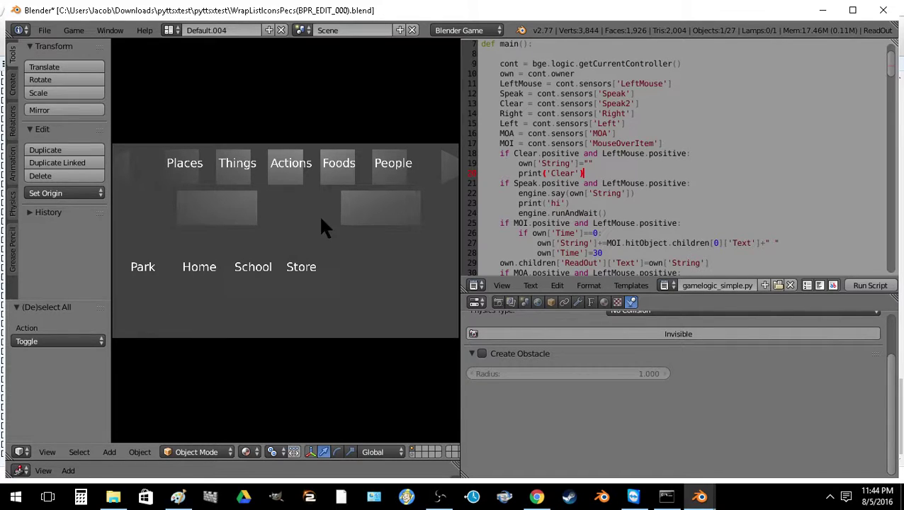
{"action": "left_click", "coordinate": [148, 266]}
{"action": "left_click", "coordinate": [240, 204]}
Add Want, To and Go to the sentence from Feelings, Misc and Actions
{"action": "left_click", "coordinate": [407, 171]}
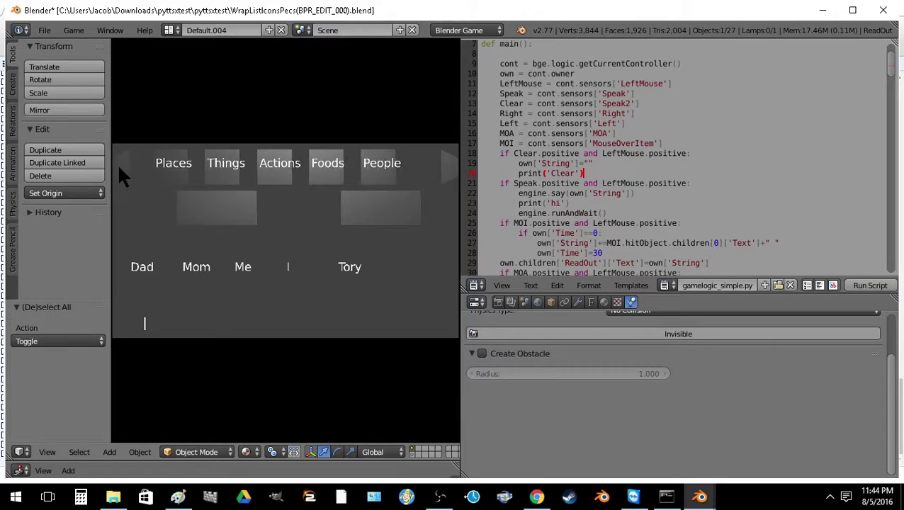
{"action": "left_click", "coordinate": [386, 176]}
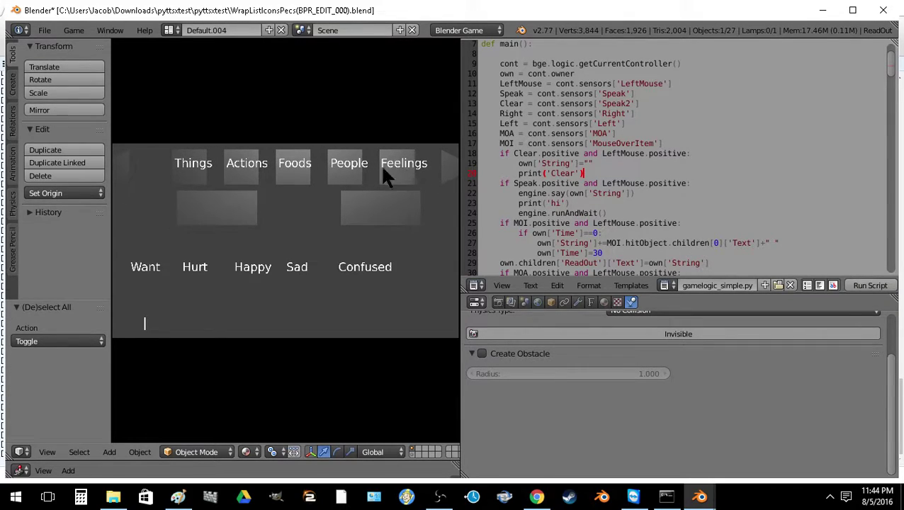
{"action": "left_click", "coordinate": [145, 269]}
{"action": "left_click", "coordinate": [258, 168]}
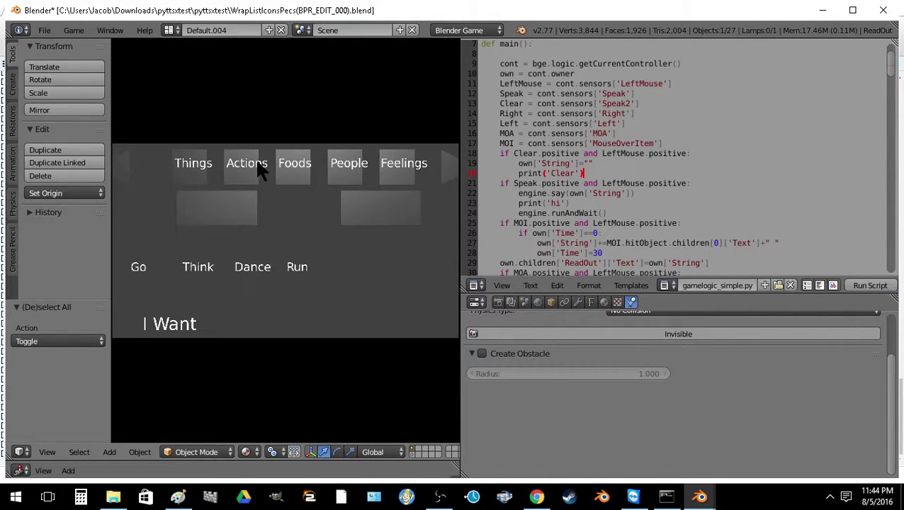
{"action": "left_click", "coordinate": [449, 167]}
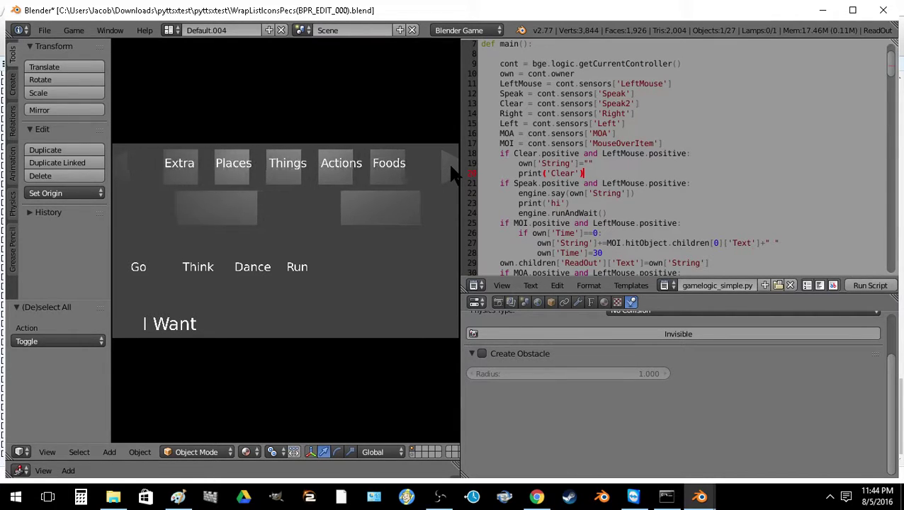
{"action": "left_click", "coordinate": [160, 169]}
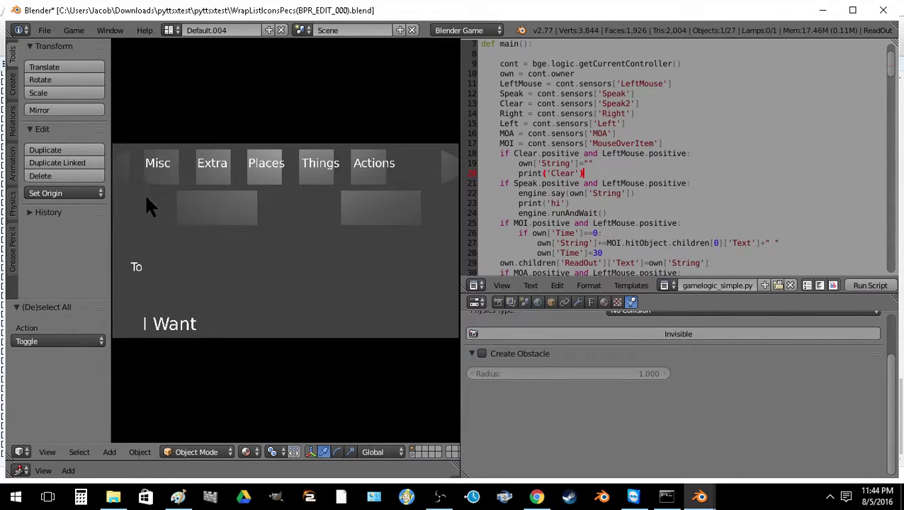
{"action": "left_click", "coordinate": [135, 269]}
{"action": "left_click", "coordinate": [380, 175]}
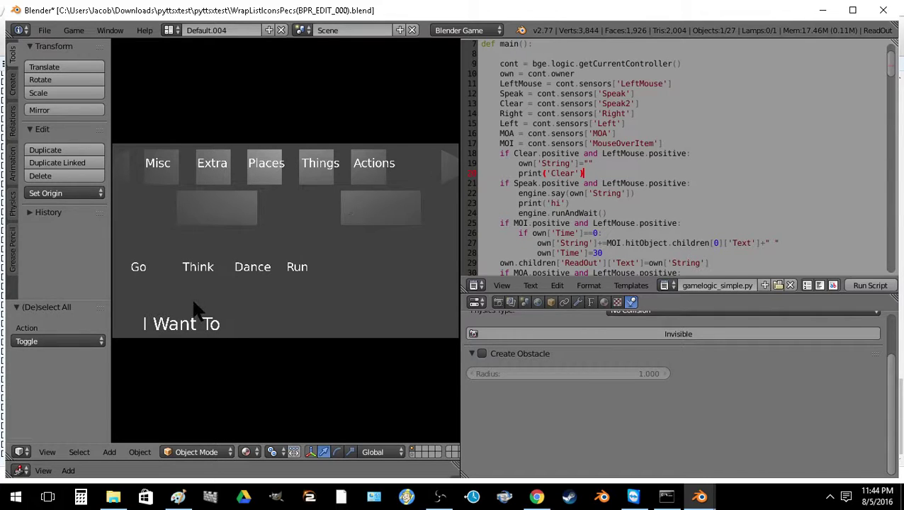
{"action": "left_click", "coordinate": [142, 262]}
Add To from Misc and School from Places to finish the sentence
{"action": "left_click", "coordinate": [451, 160]}
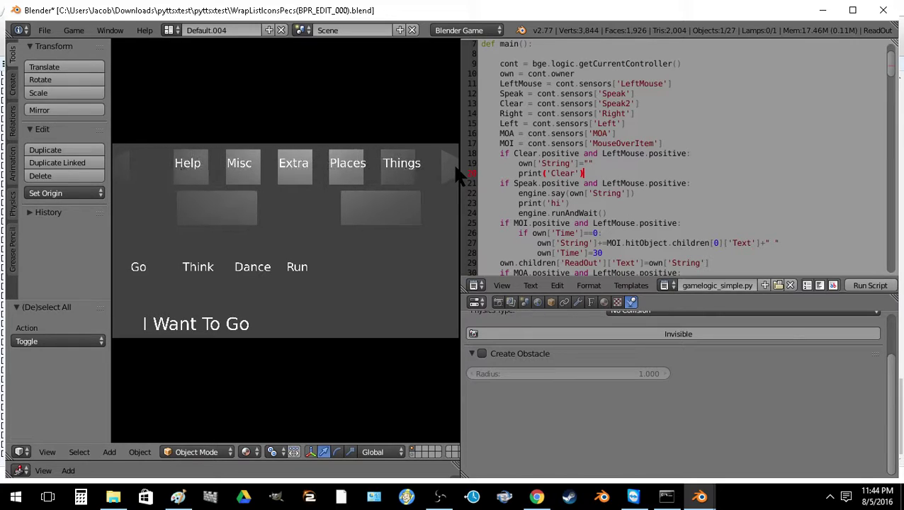
{"action": "left_click", "coordinate": [249, 170]}
{"action": "left_click", "coordinate": [131, 267]}
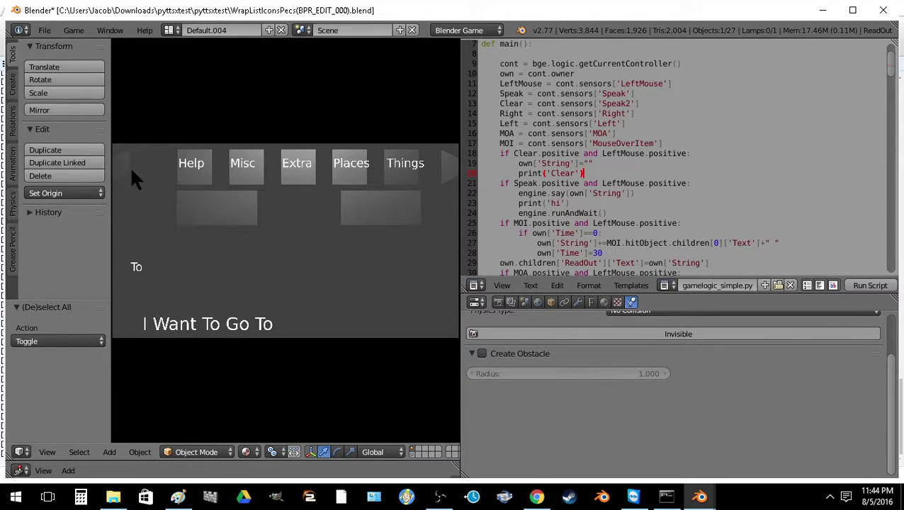
{"action": "left_click", "coordinate": [119, 165]}
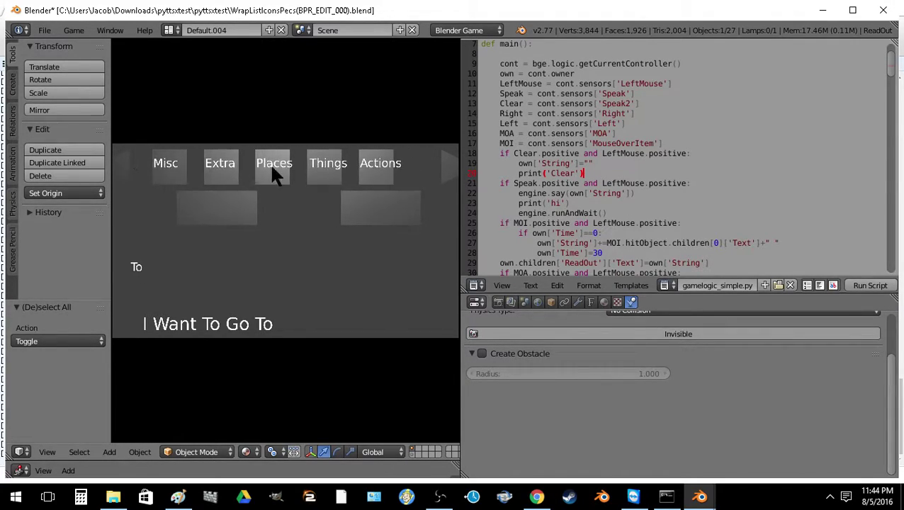
{"action": "left_click", "coordinate": [271, 168]}
{"action": "left_click", "coordinate": [258, 272]}
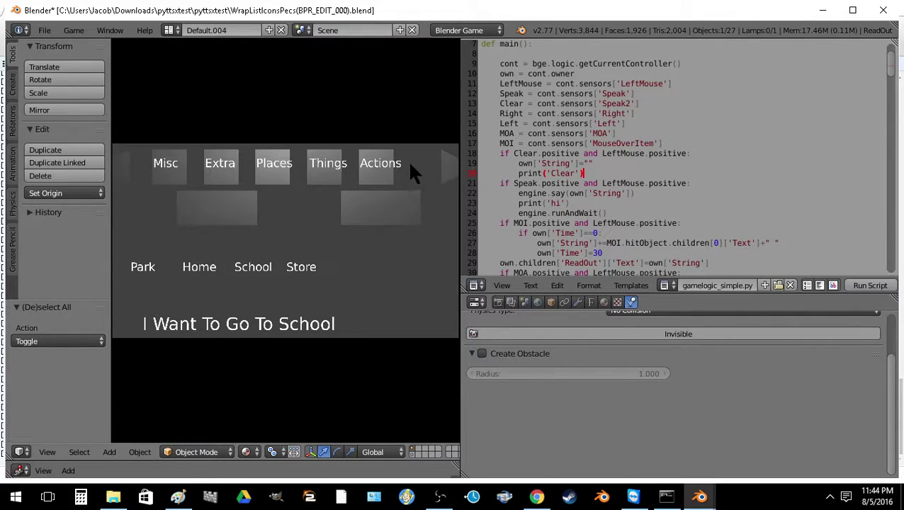